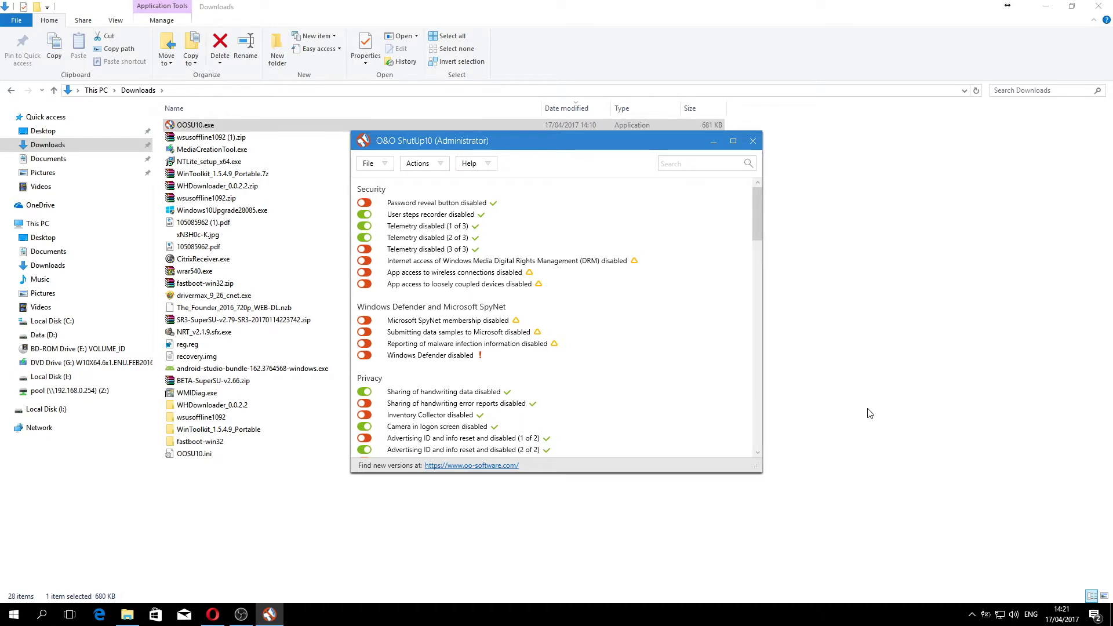
{"action": "left_click", "coordinate": [471, 205]}
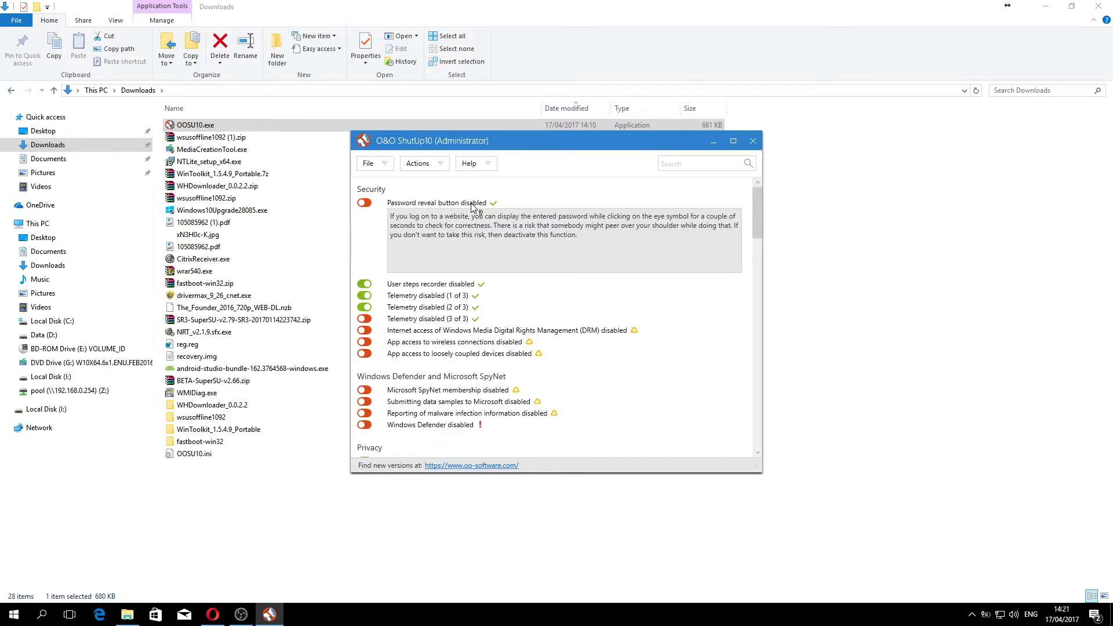
{"action": "left_click", "coordinate": [481, 262]}
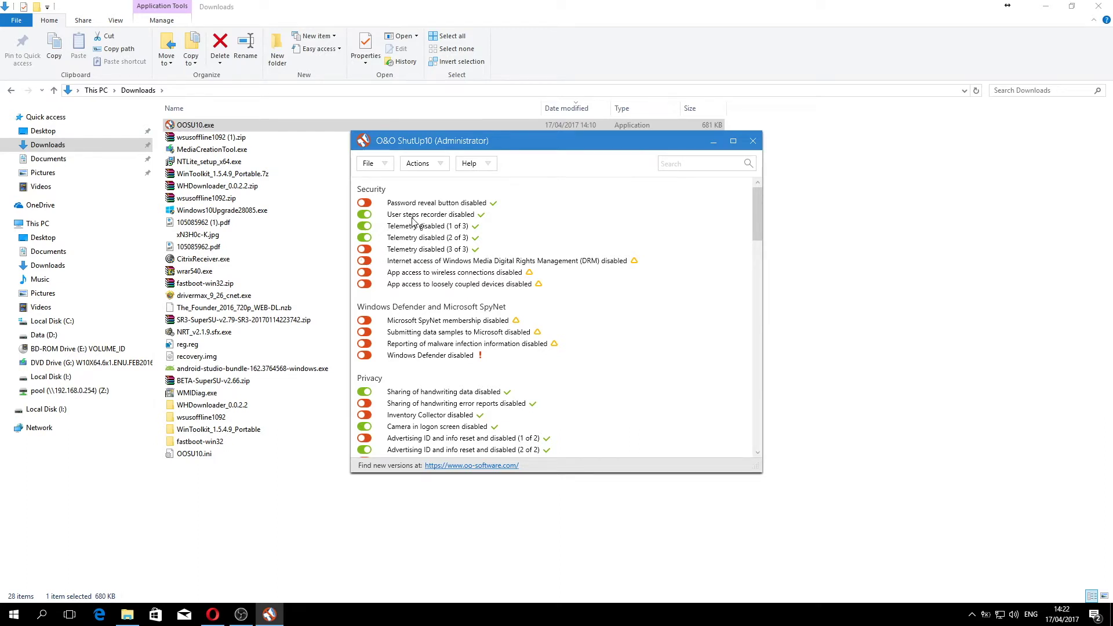
Step: Turn on Telemetry disabled (3 of 3), accepting creation of a system restore point first
{"action": "left_click", "coordinate": [363, 255]}
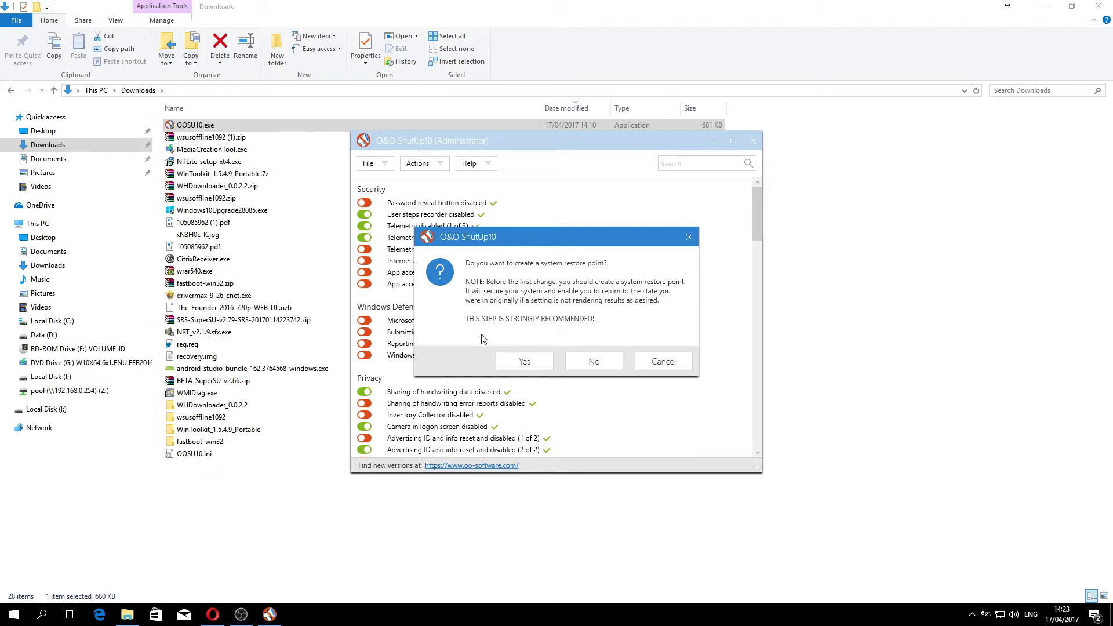
{"action": "left_click", "coordinate": [518, 362]}
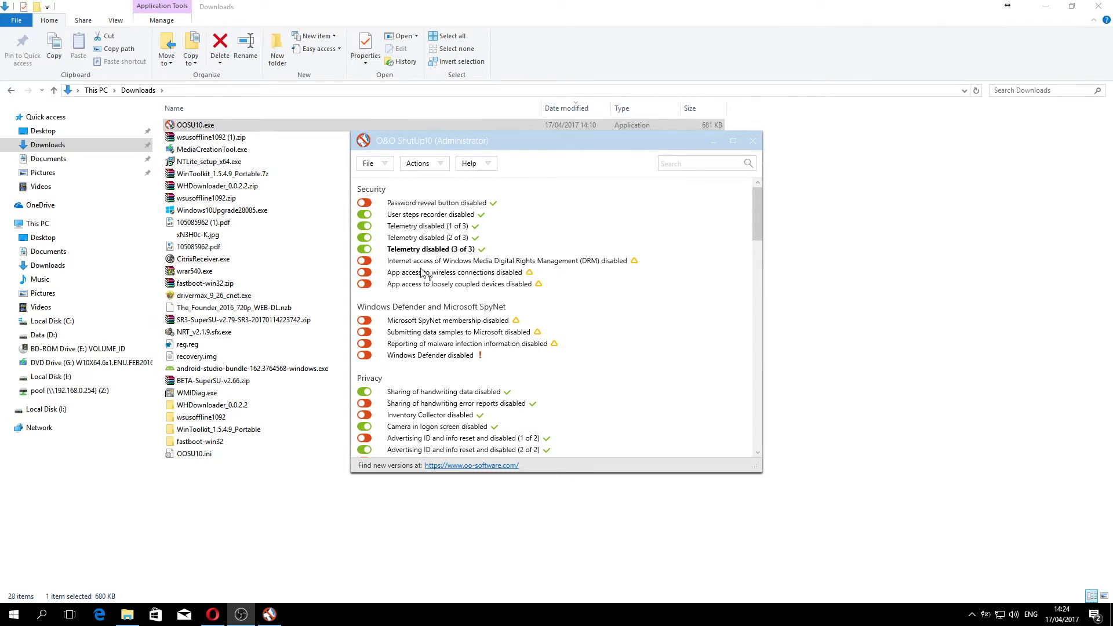
Step: After reading its description, disable internet access of Windows Media DRM
{"action": "left_click", "coordinate": [629, 262]}
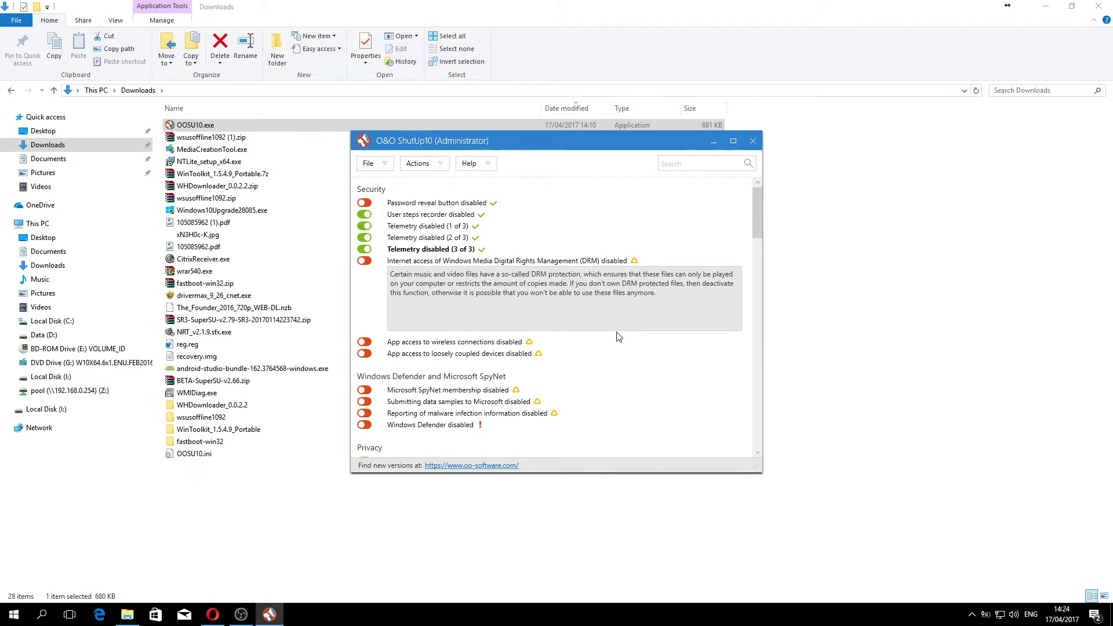
{"action": "left_click", "coordinate": [586, 262]}
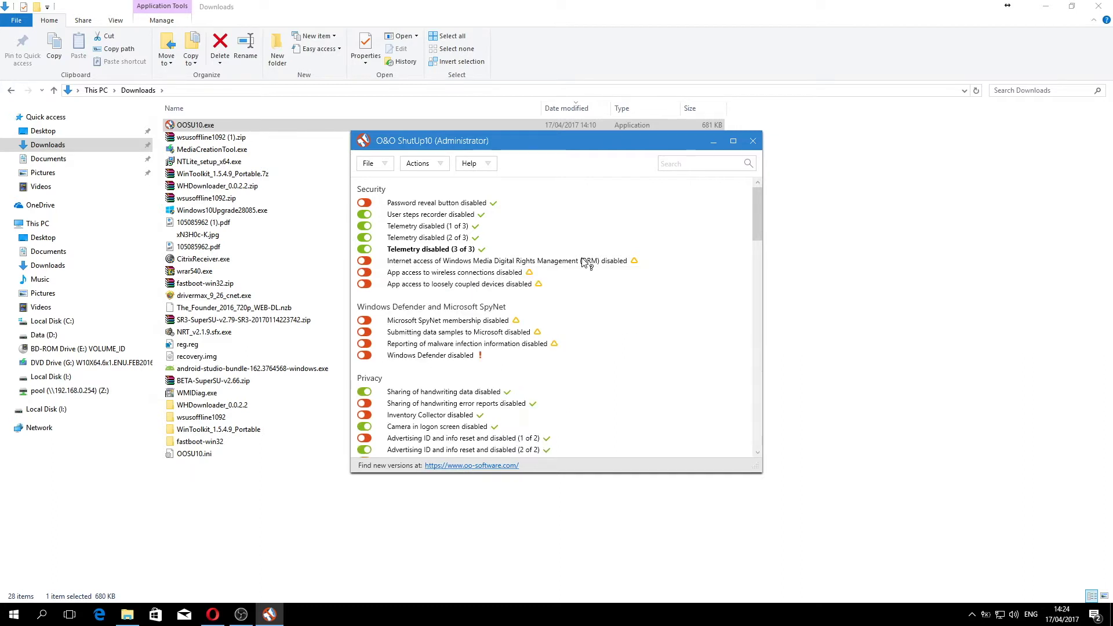
{"action": "left_click", "coordinate": [366, 262]}
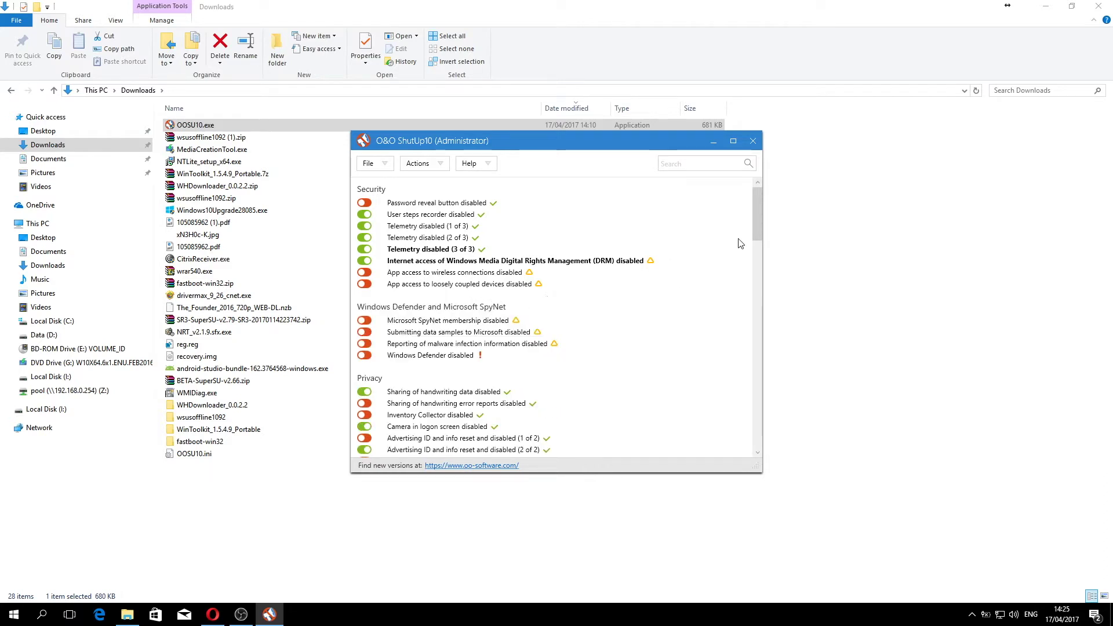
{"action": "left_click_drag", "start_coordinate": [757, 220], "coordinate": [754, 242]}
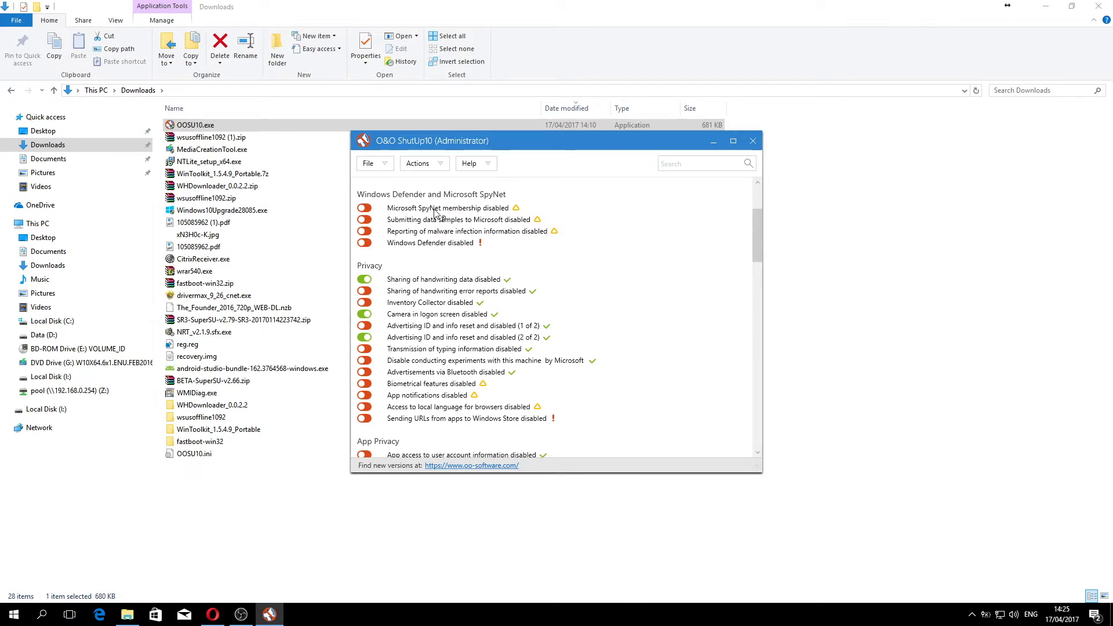
{"action": "left_click", "coordinate": [468, 245]}
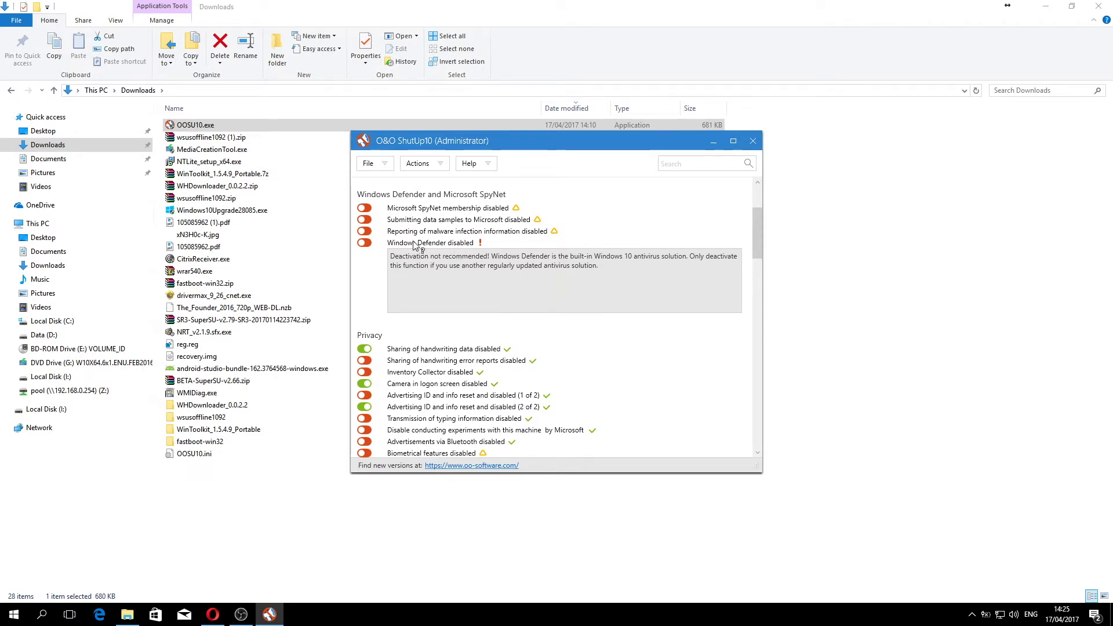
{"action": "left_click", "coordinate": [427, 256]}
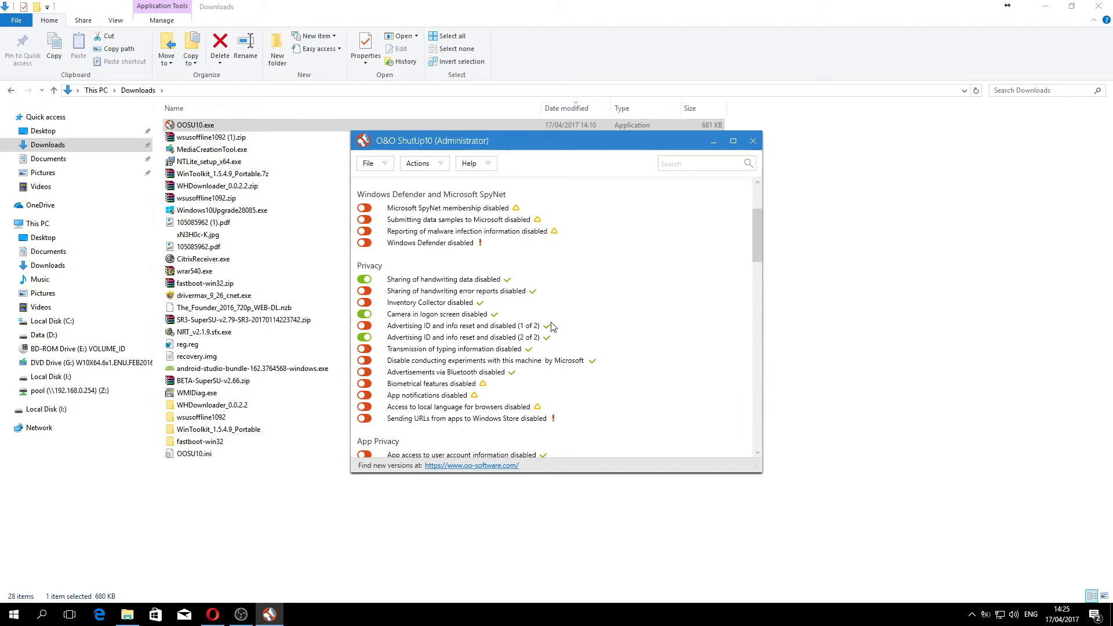
{"action": "left_click_drag", "start_coordinate": [759, 248], "coordinate": [757, 262]}
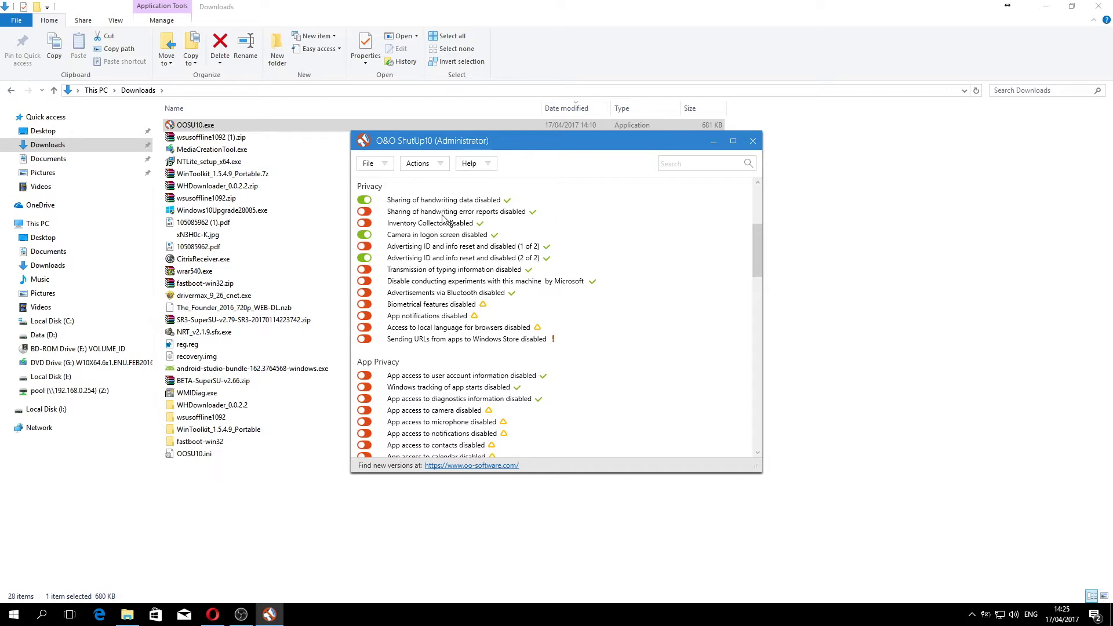
Step: Disable handwriting error reports, Inventory Collector, Advertising ID (1 of 2) and typing-information transmission
{"action": "left_click", "coordinate": [447, 213]}
{"action": "left_click", "coordinate": [362, 212]}
{"action": "left_click", "coordinate": [411, 226]}
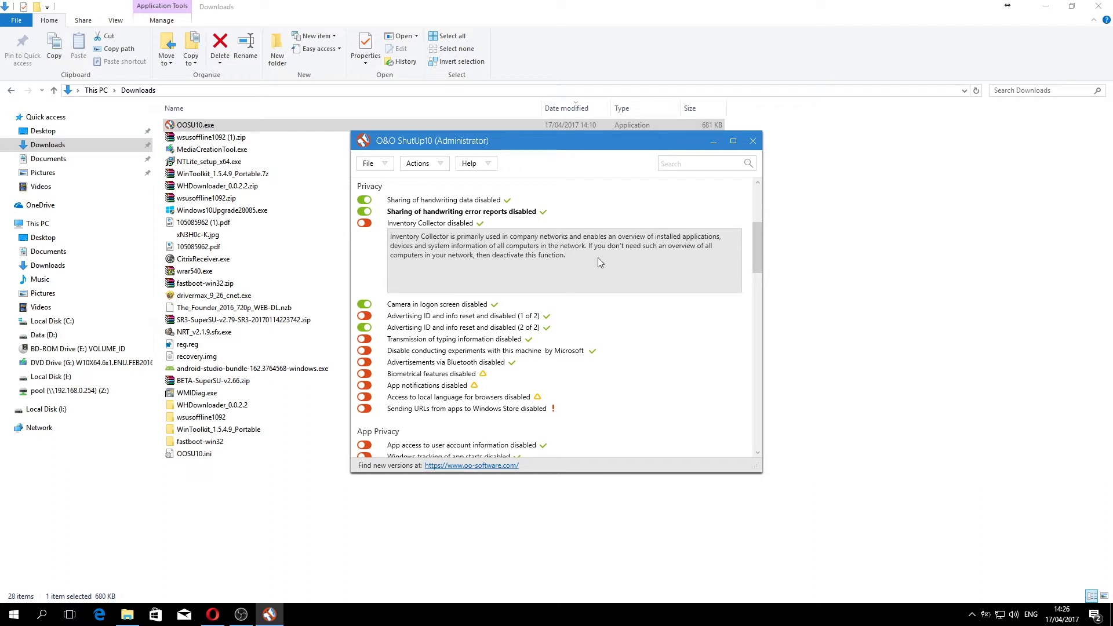
{"action": "left_click", "coordinate": [371, 228]}
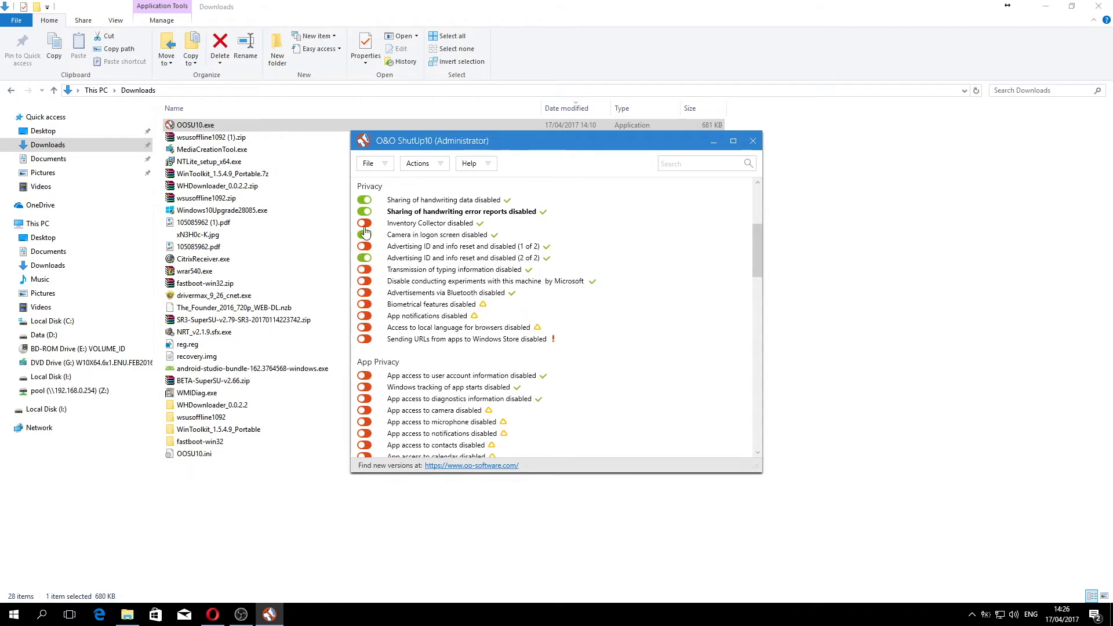
{"action": "left_click", "coordinate": [364, 225]}
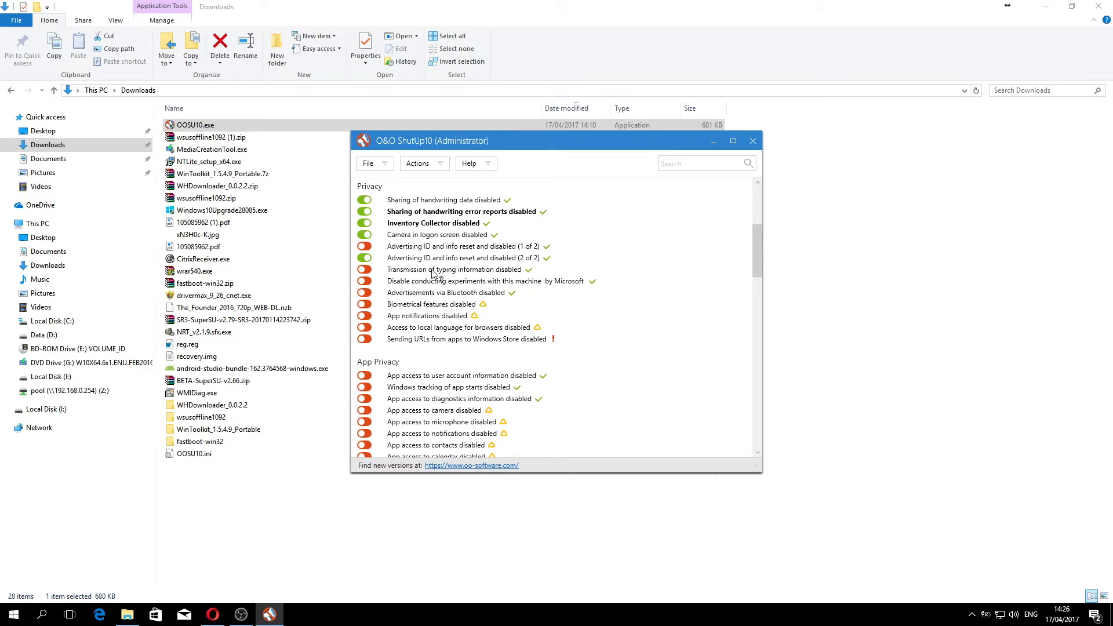
{"action": "left_click", "coordinate": [402, 248]}
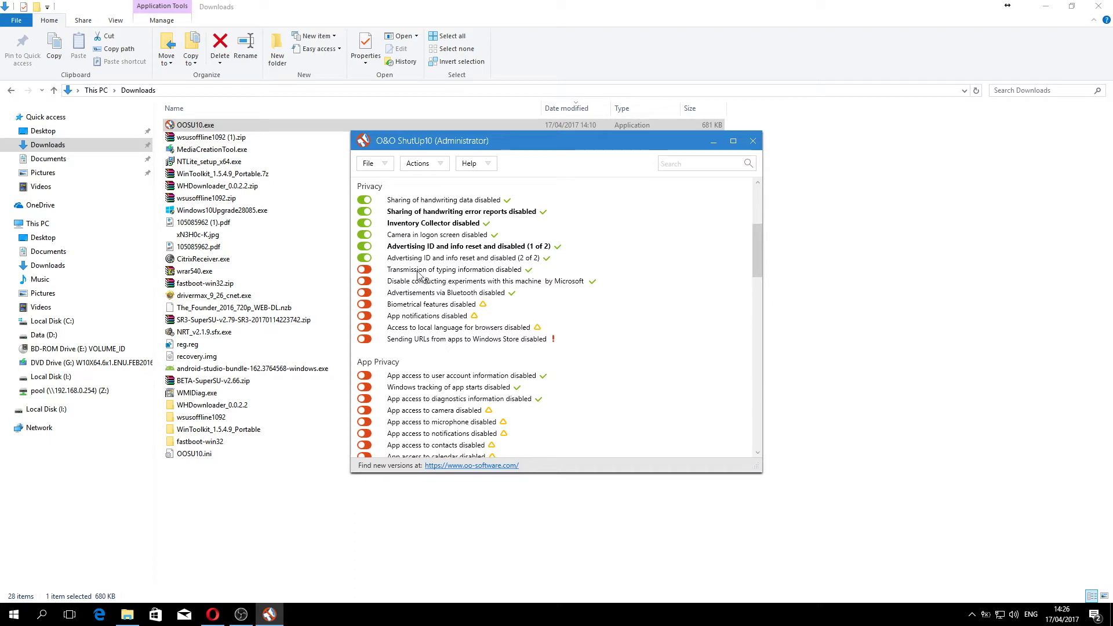
{"action": "left_click", "coordinate": [366, 270]}
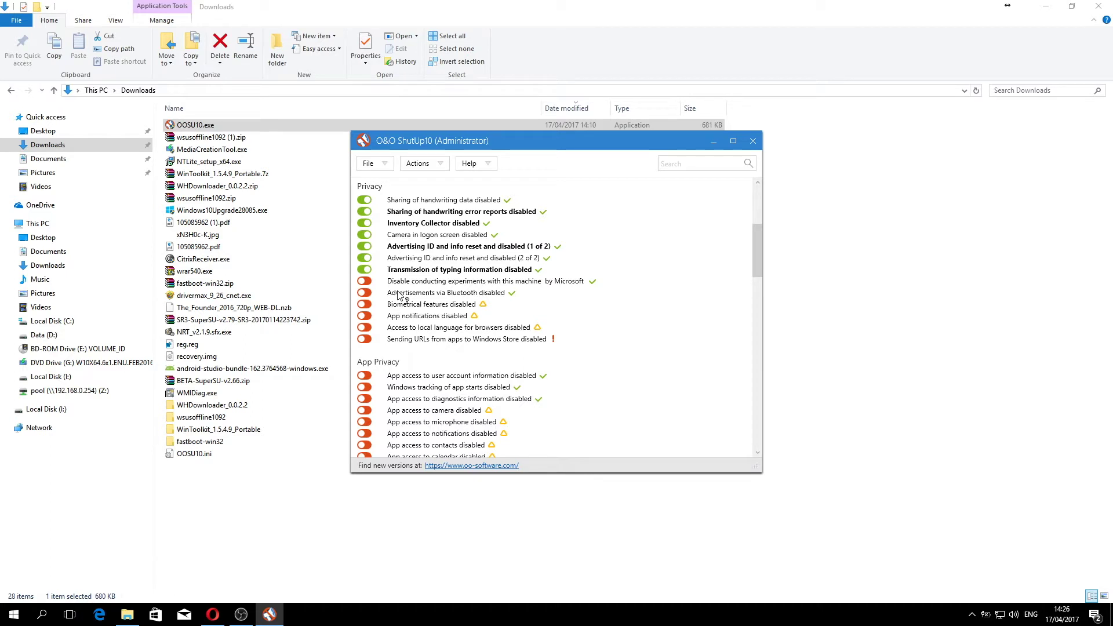
Step: Disable Microsoft experiments, Bluetooth advertisements and biometrical features, and review the app notifications note
{"action": "left_click", "coordinate": [487, 284]}
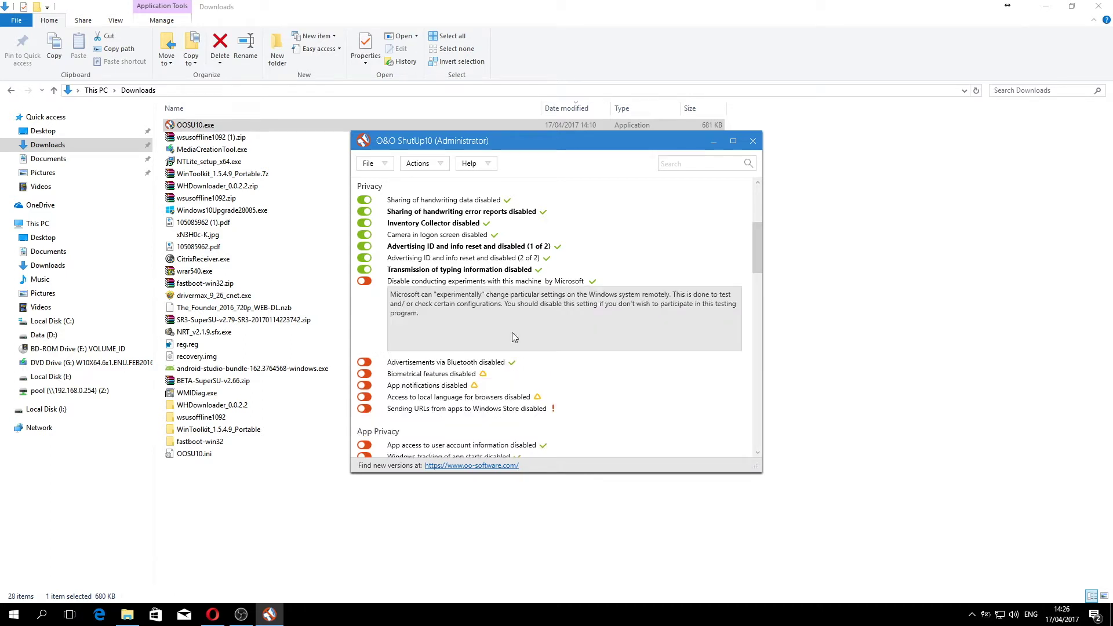
{"action": "left_click", "coordinate": [366, 282]}
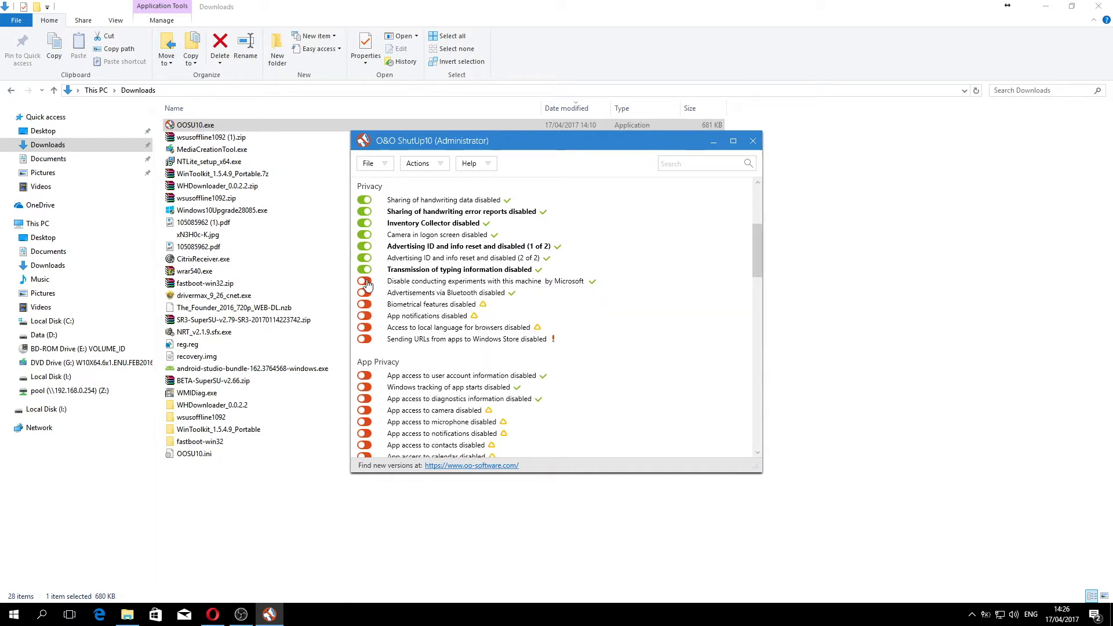
{"action": "left_click", "coordinate": [365, 283]}
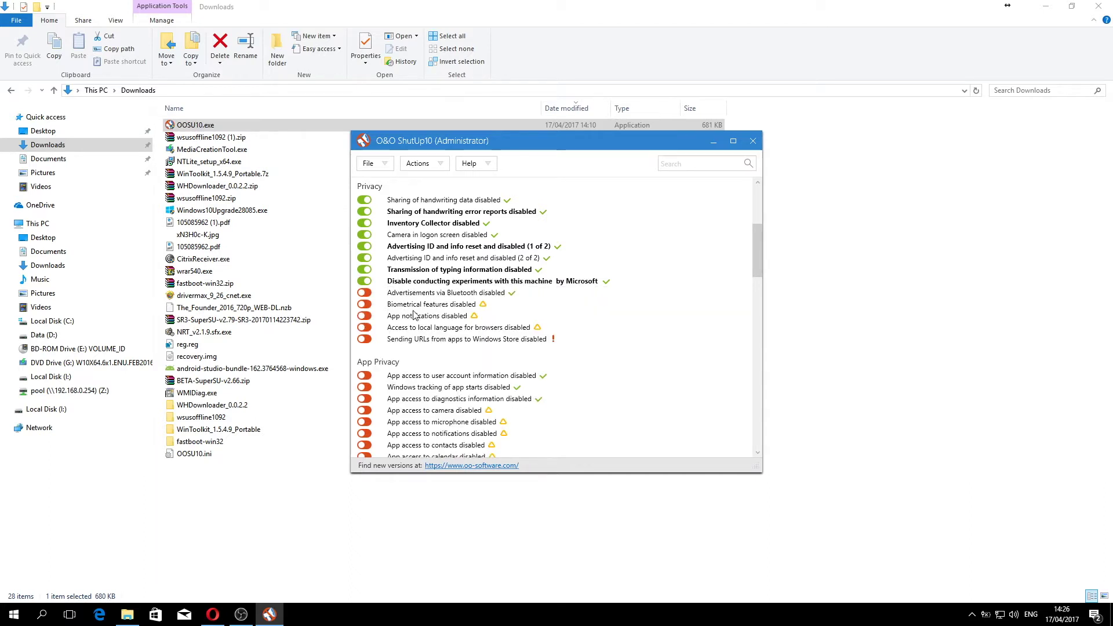
{"action": "left_click", "coordinate": [365, 293]}
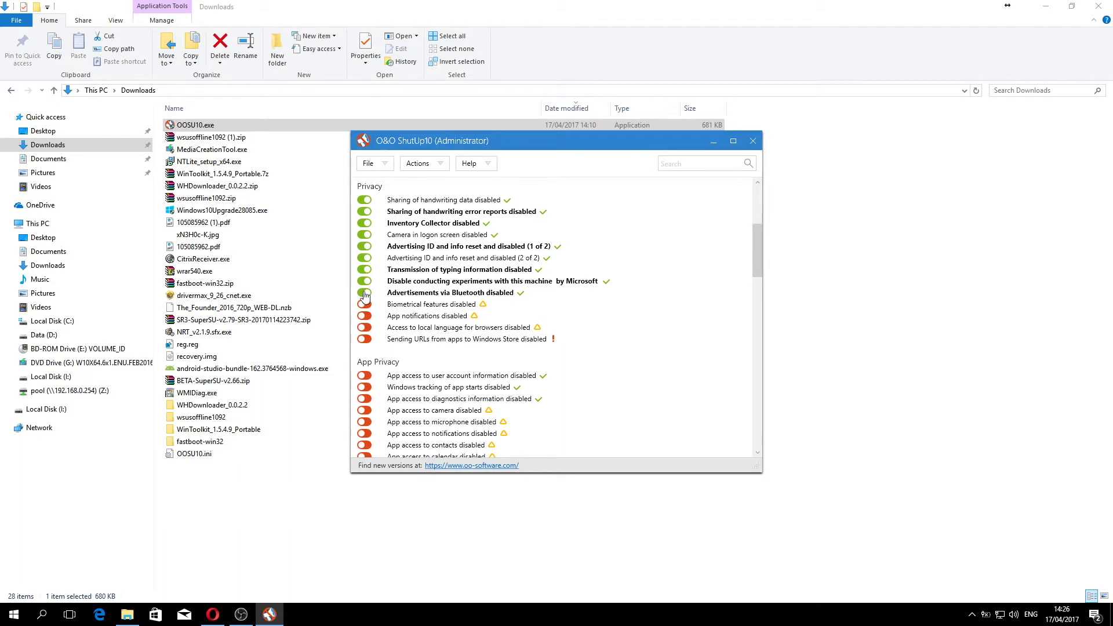
{"action": "left_click", "coordinate": [467, 306]}
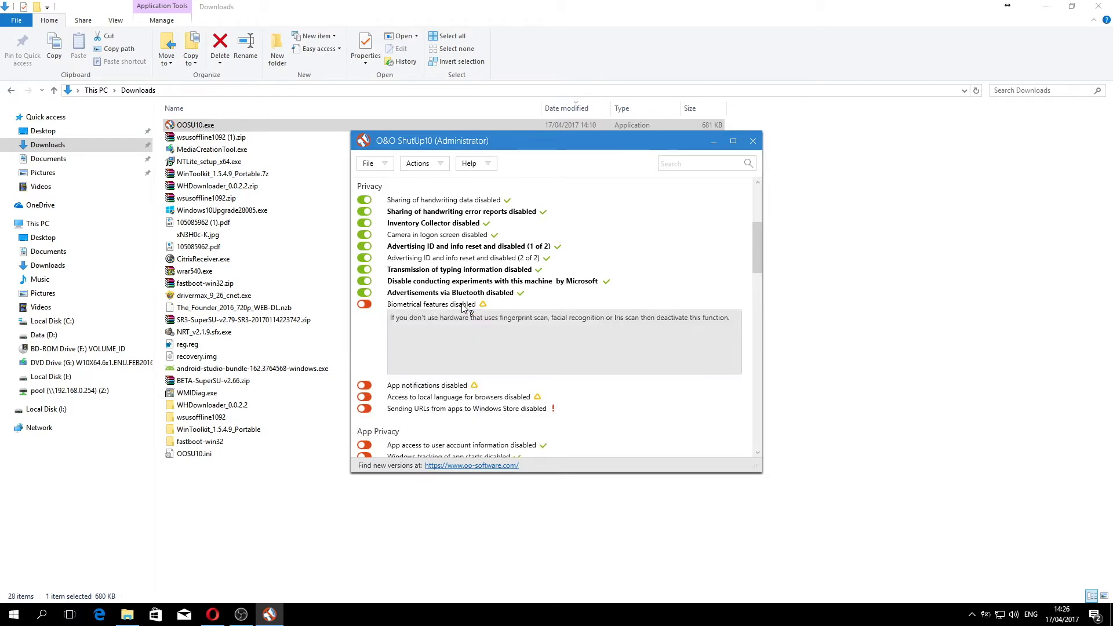
{"action": "left_click", "coordinate": [364, 306]}
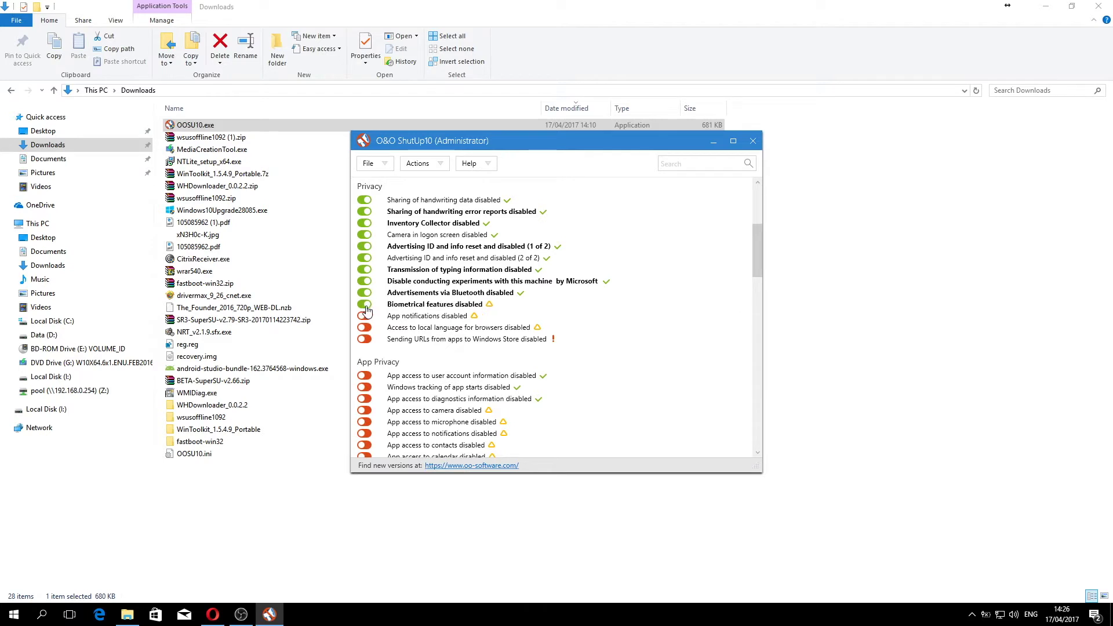
{"action": "left_click", "coordinate": [410, 317]}
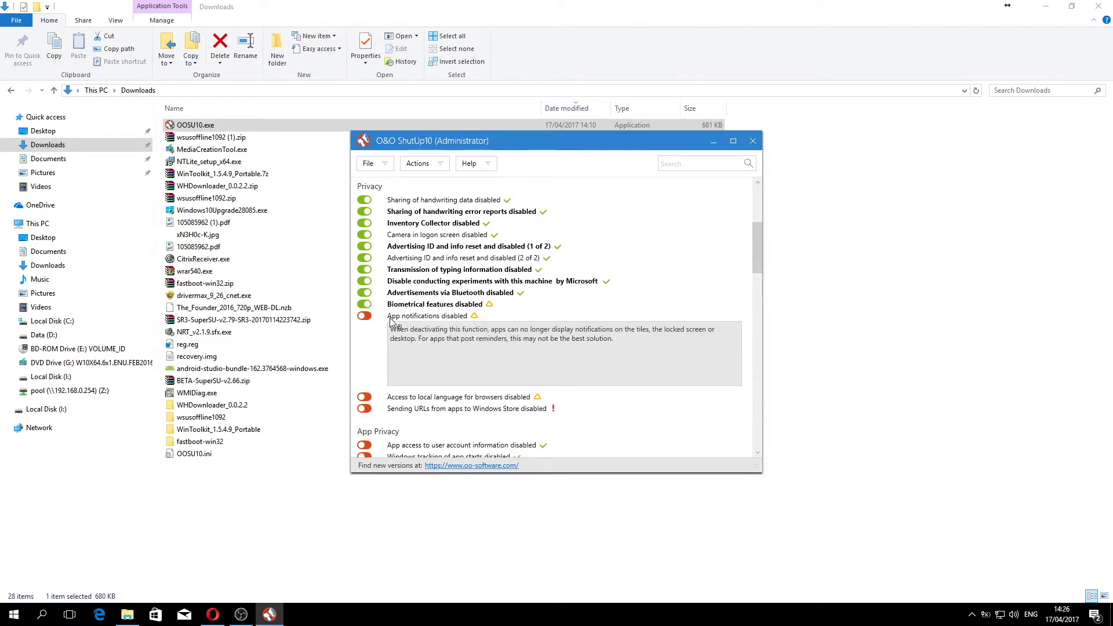
{"action": "left_click", "coordinate": [391, 322]}
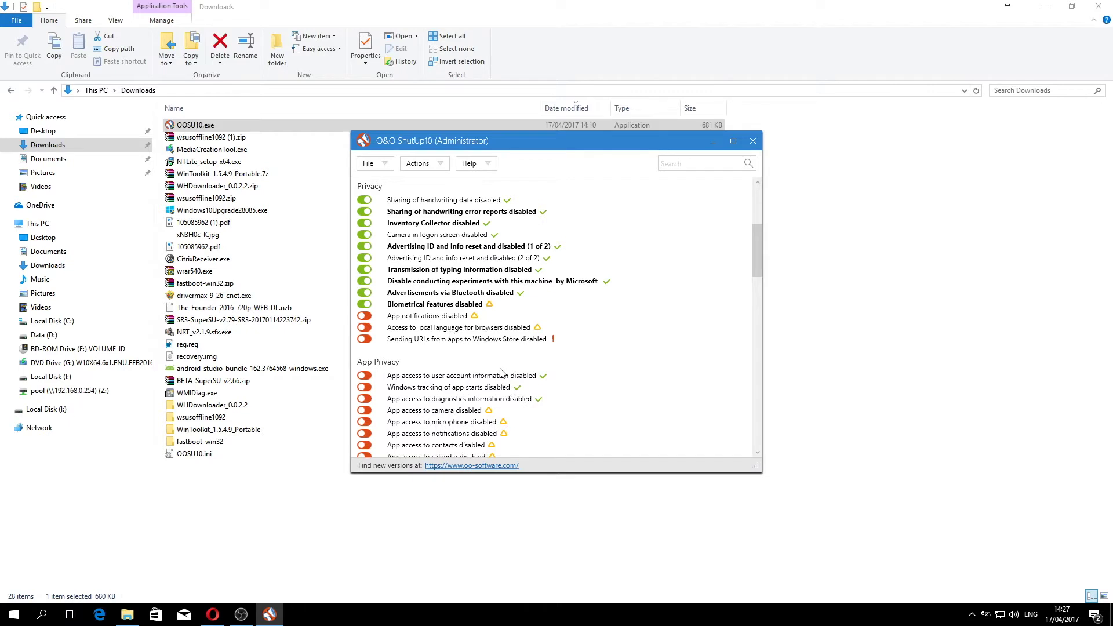
Step: After reading its description, disable apps sending URLs to the Windows Store
{"action": "scroll", "coordinate": [500, 371], "scroll_direction": "down", "scroll_amount": 3}
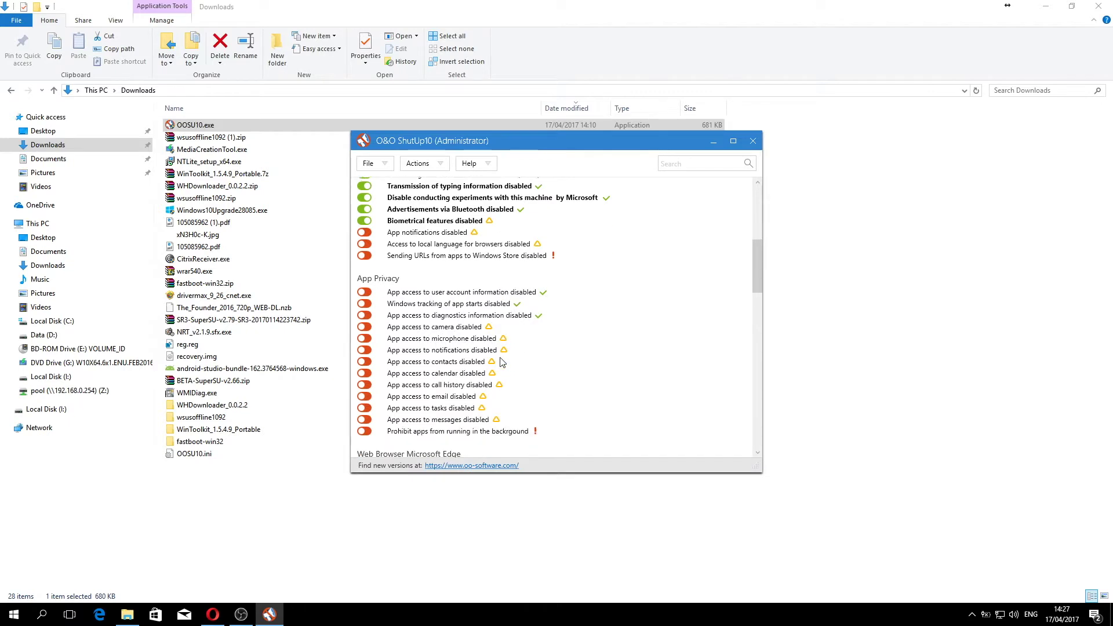
{"action": "left_click", "coordinate": [434, 258]}
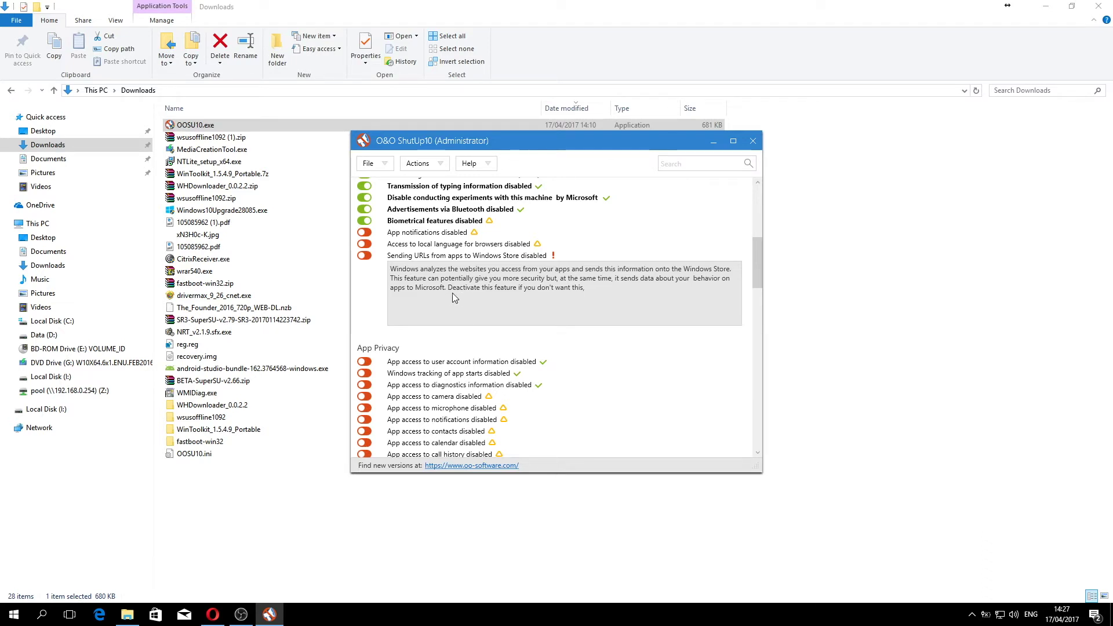
{"action": "left_click", "coordinate": [366, 259]}
{"action": "left_click", "coordinate": [365, 256]}
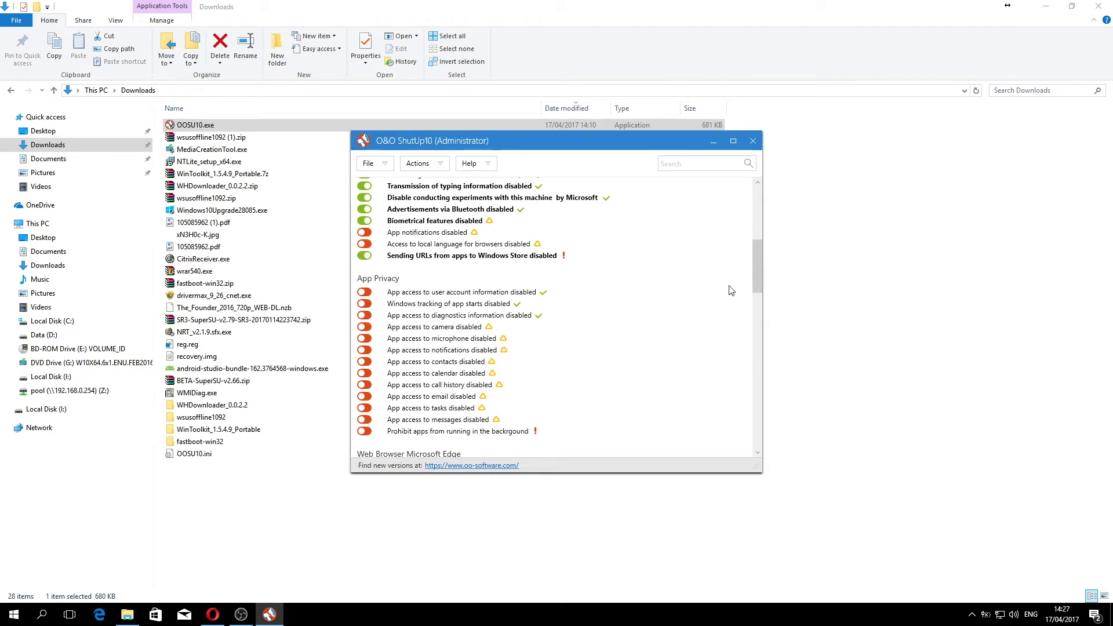
{"action": "mouse_move", "coordinate": [757, 273]}
{"action": "left_mouse_down"}
{"action": "mouse_move", "coordinate": [753, 297]}
{"action": "mouse_move", "coordinate": [752, 287]}
{"action": "left_mouse_up"}
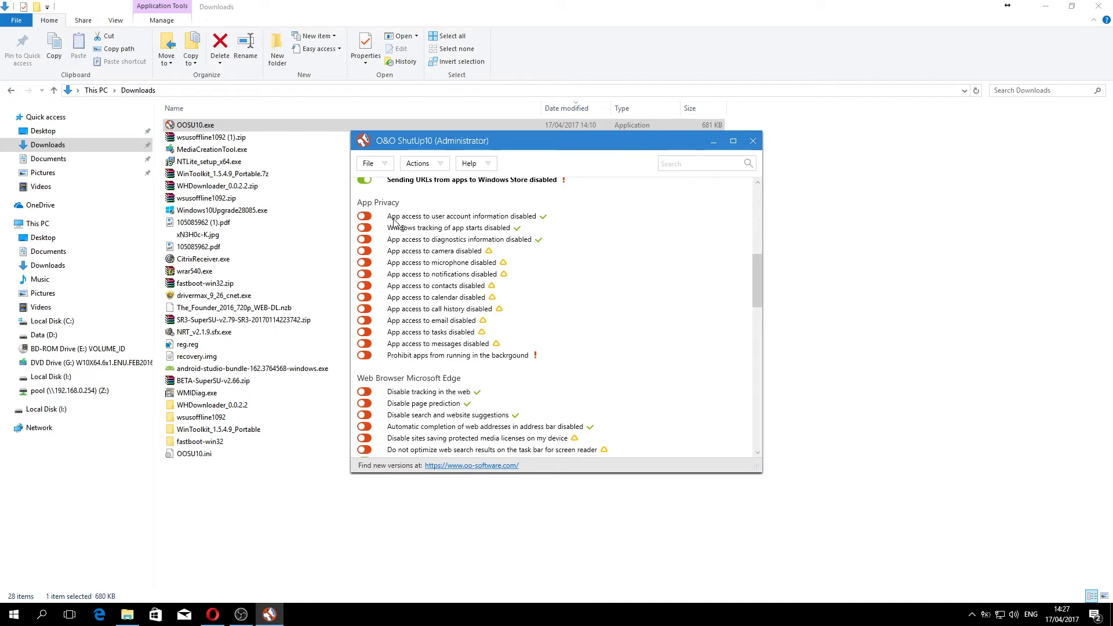
Step: Block app access to account info, diagnostics and notifications, and disable app-start tracking
{"action": "left_click", "coordinate": [365, 216]}
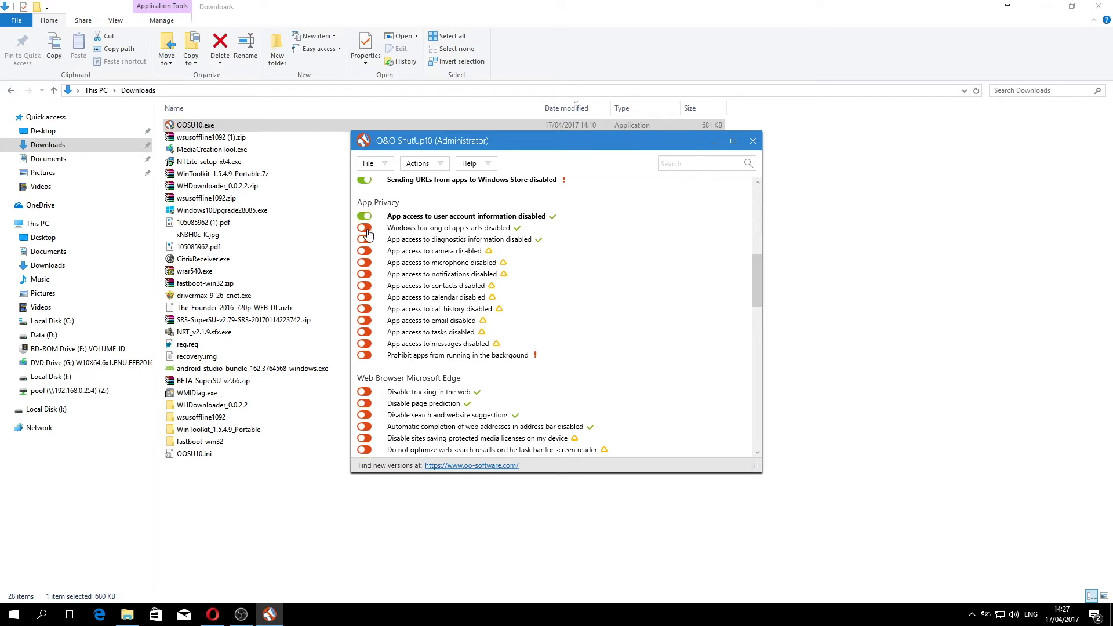
{"action": "left_click", "coordinate": [365, 229]}
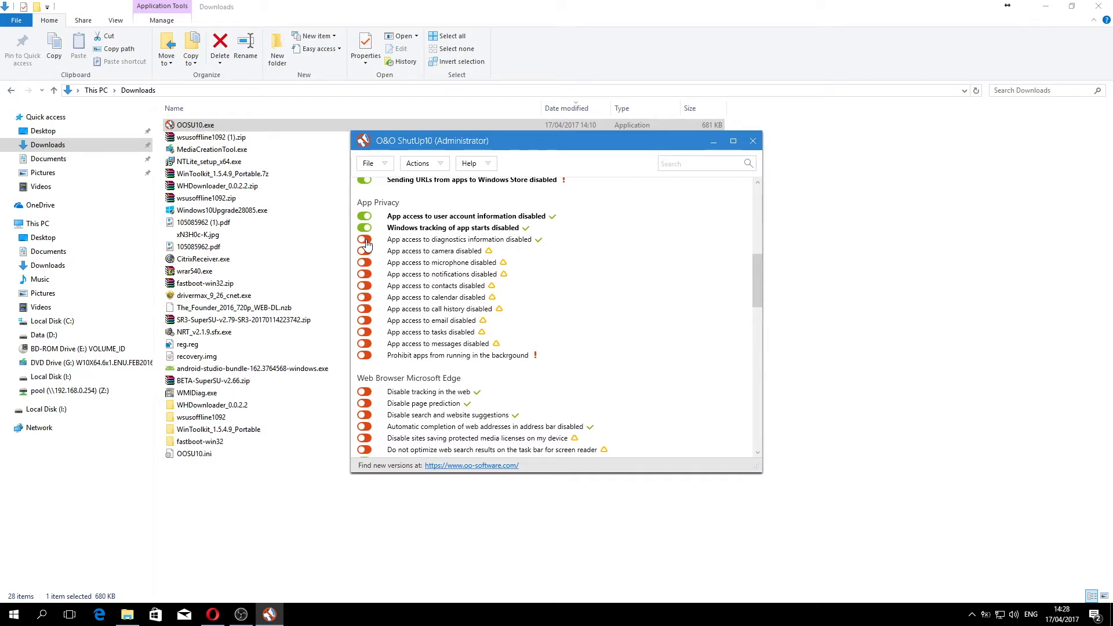
{"action": "left_click", "coordinate": [365, 240]}
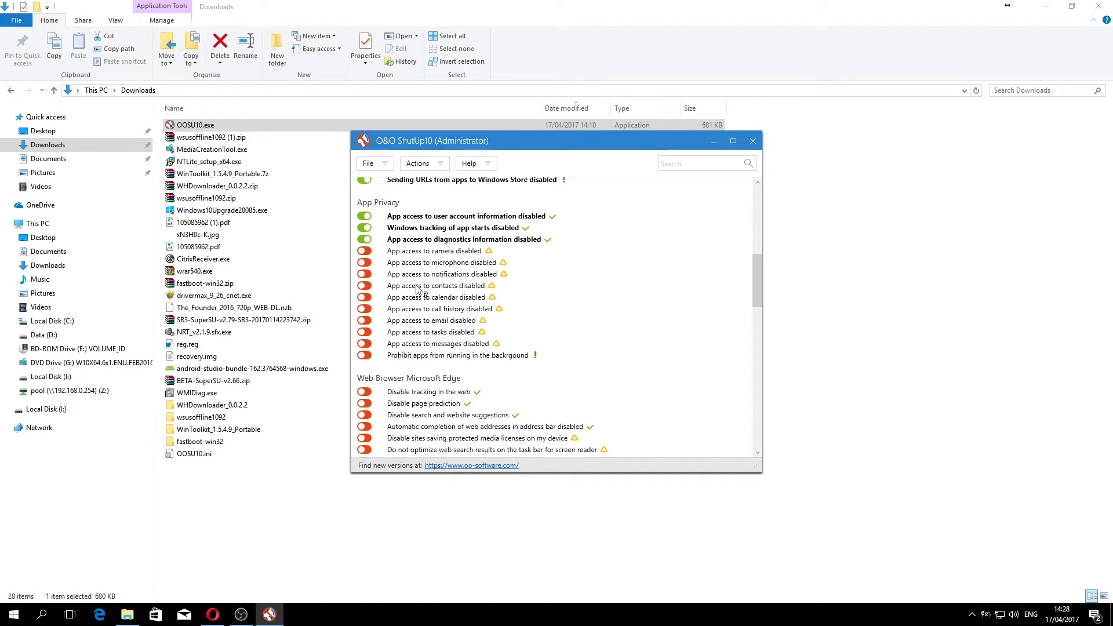
{"action": "left_click", "coordinate": [364, 275]}
{"action": "left_click", "coordinate": [490, 276]}
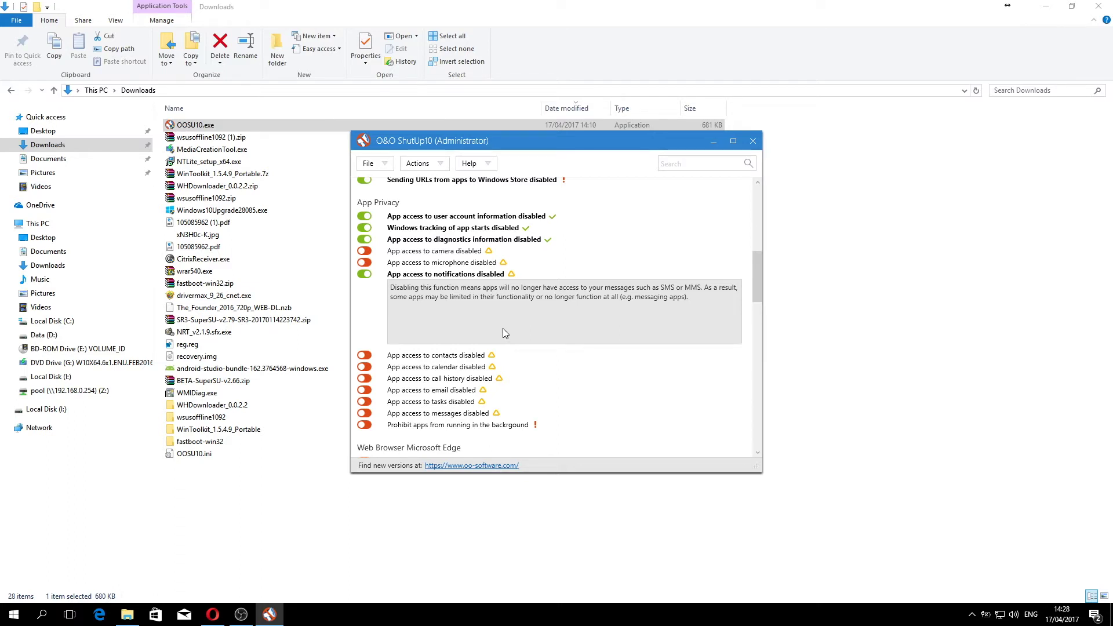
{"action": "left_click", "coordinate": [390, 276]}
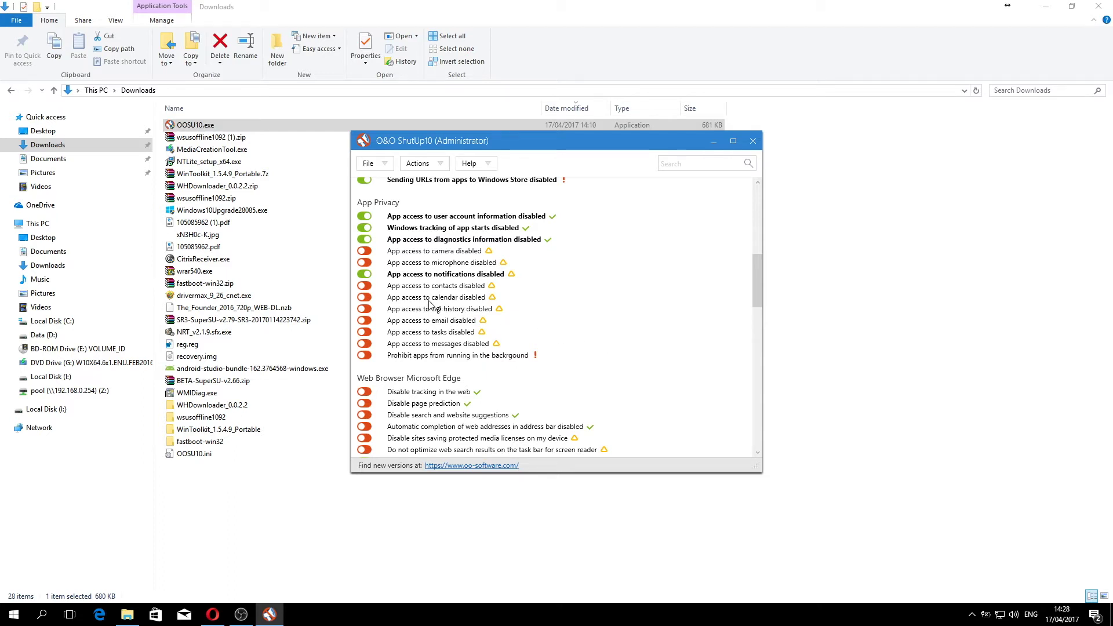
Step: Block app access to calendar, call history, email, tasks and messages
{"action": "left_click", "coordinate": [365, 298]}
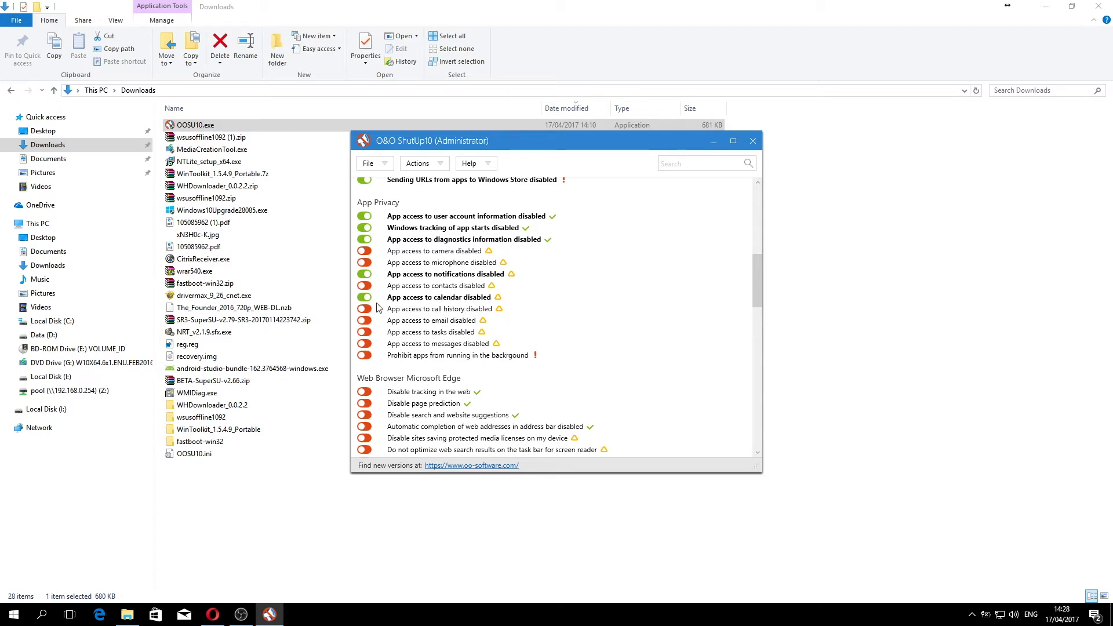
{"action": "left_click", "coordinate": [363, 309]}
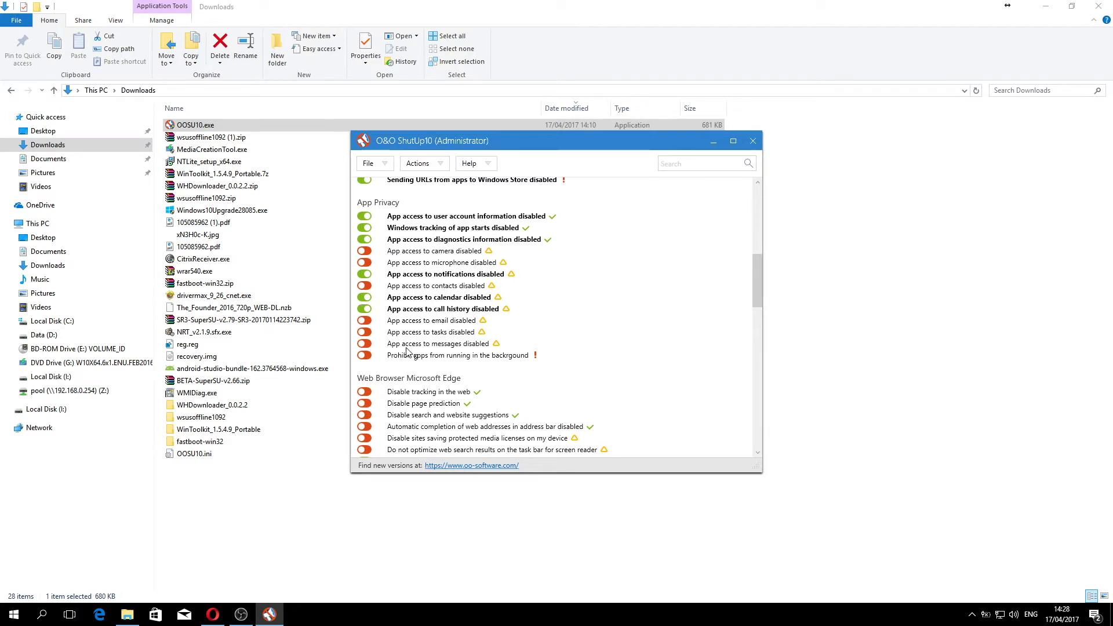
{"action": "left_click", "coordinate": [364, 320]}
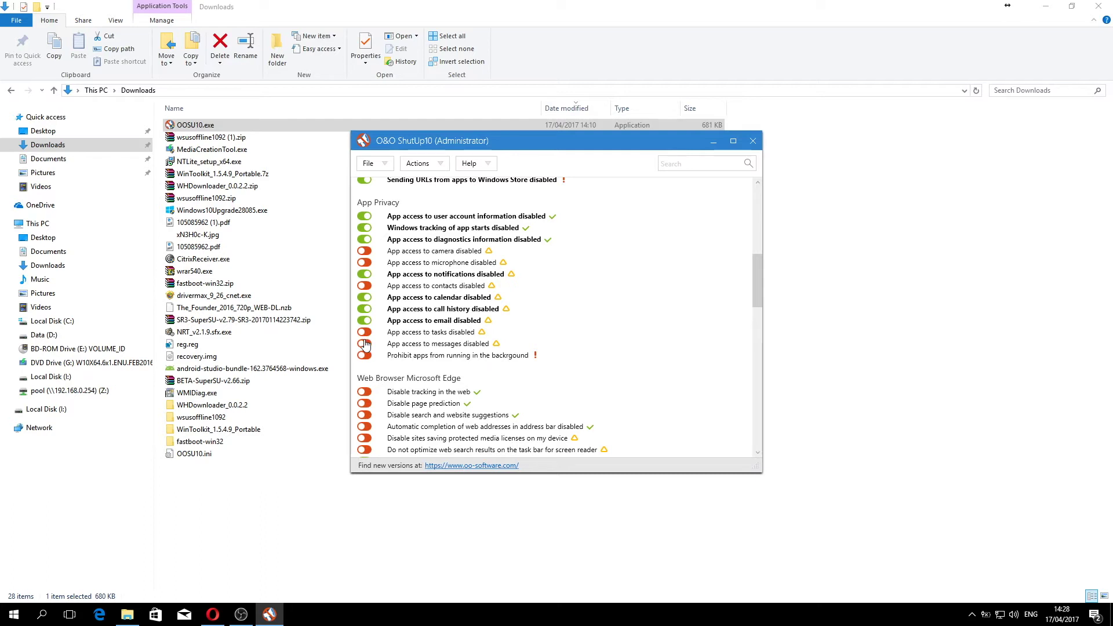
{"action": "left_click", "coordinate": [399, 335]}
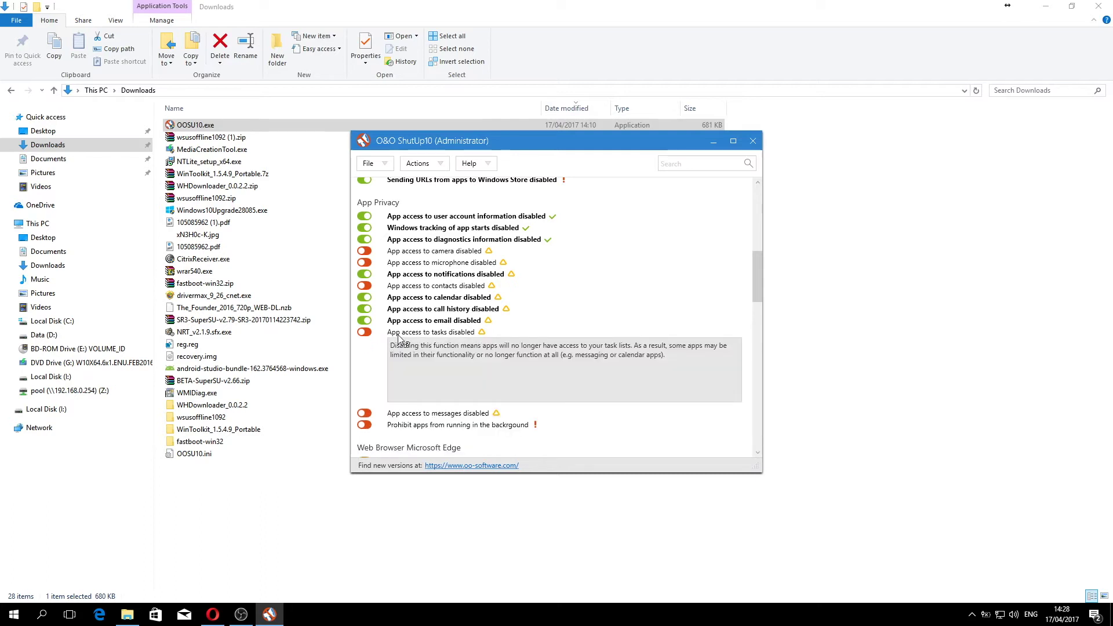
{"action": "left_click", "coordinate": [398, 339]}
{"action": "left_click", "coordinate": [364, 332]}
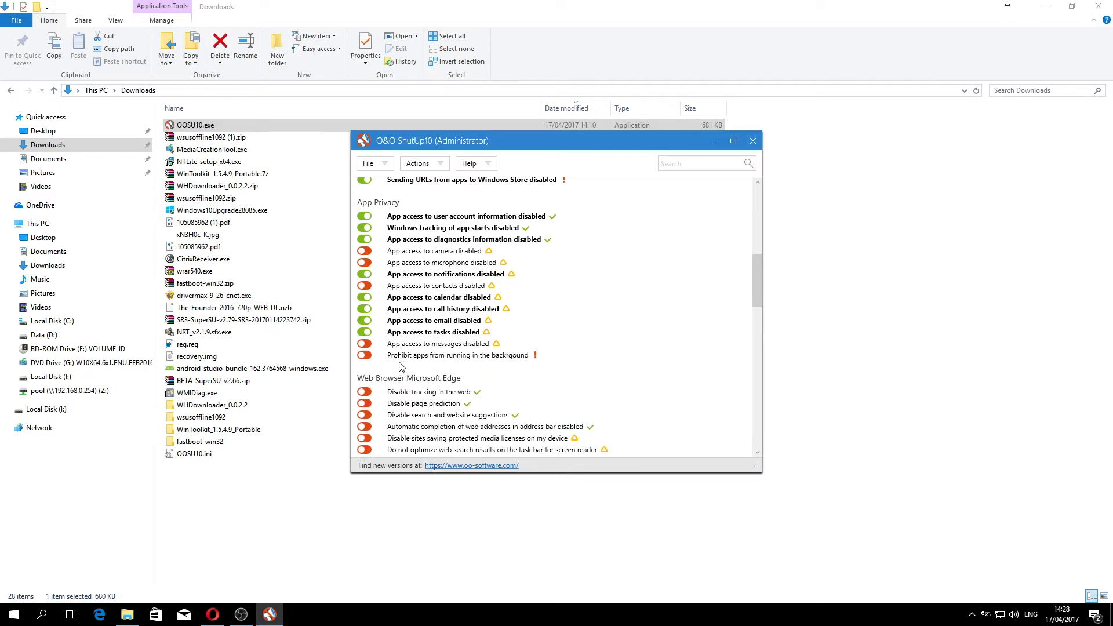
{"action": "left_click", "coordinate": [369, 345]}
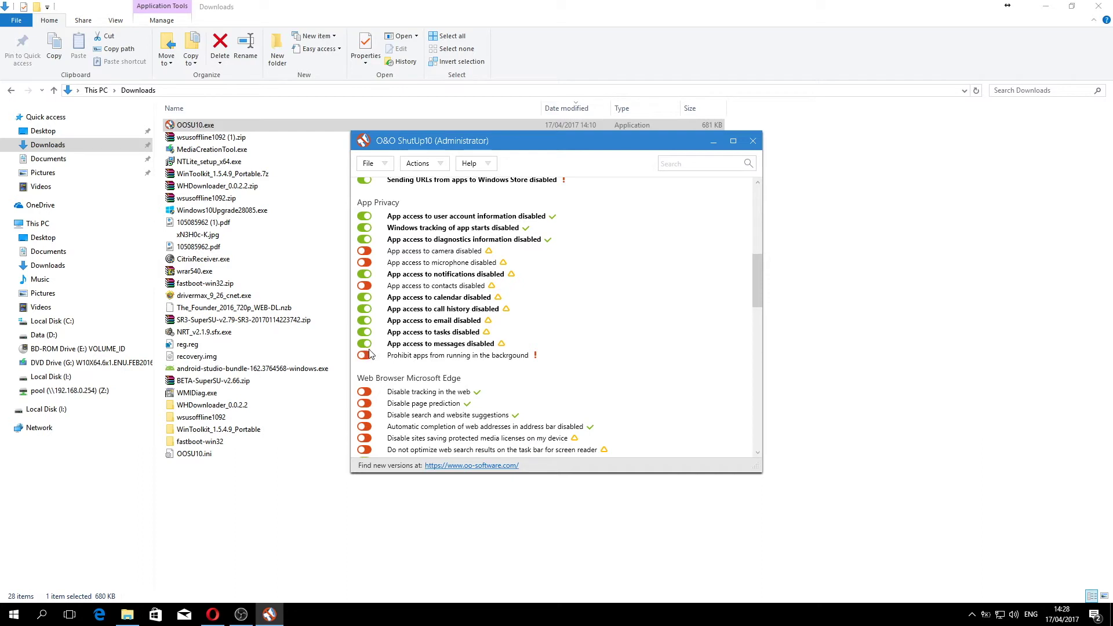
{"action": "left_click", "coordinate": [422, 356]}
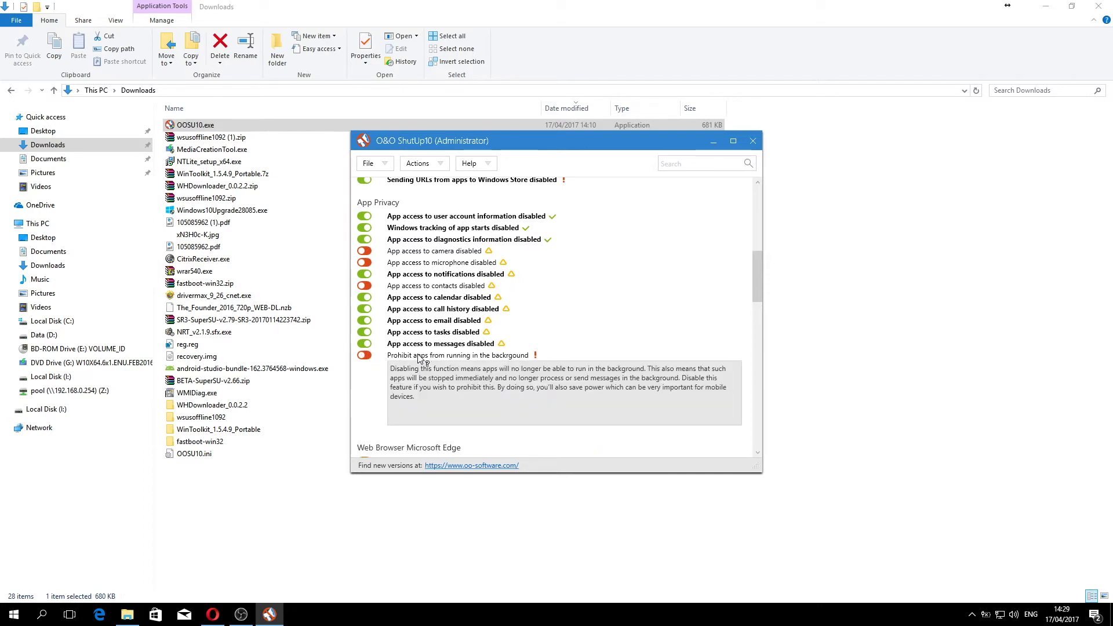
{"action": "left_click", "coordinate": [419, 356]}
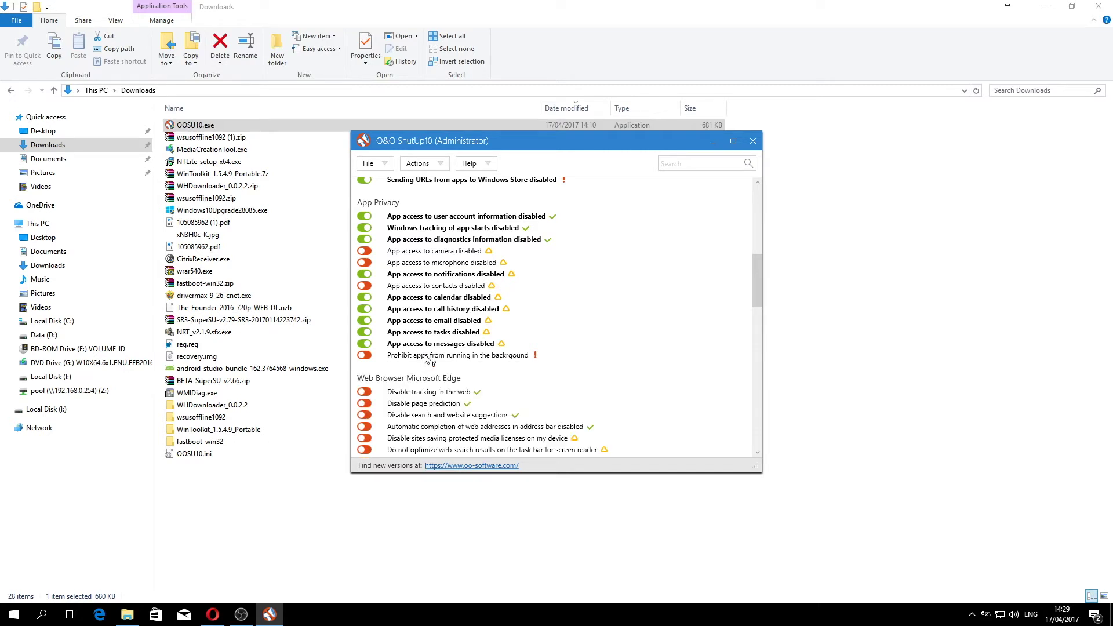
{"action": "scroll", "coordinate": [426, 357], "scroll_direction": "down", "scroll_amount": 3}
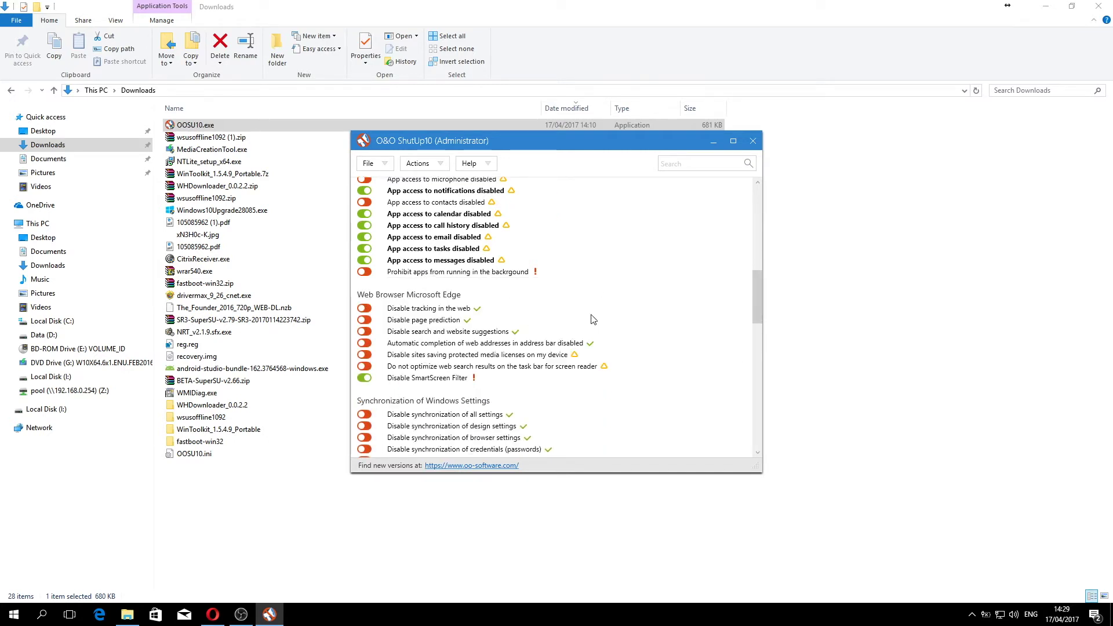
Step: Disable Edge web tracking, page prediction, search suggestions, address completion, media licences and screen-reader taskbar search
{"action": "scroll", "coordinate": [581, 400], "scroll_direction": "down", "scroll_amount": 4}
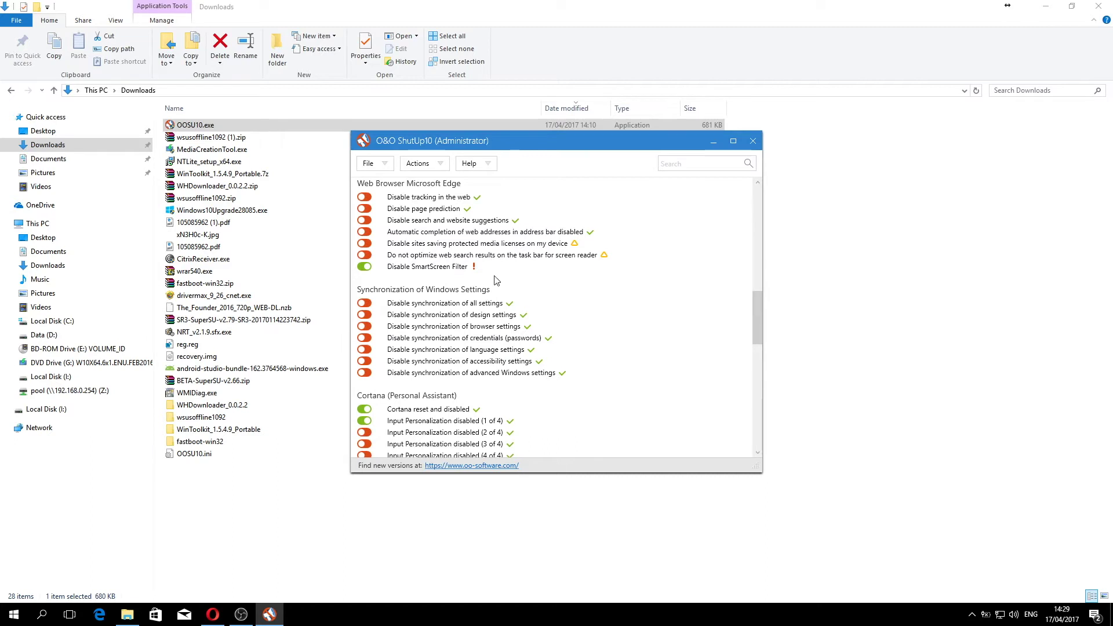
{"action": "left_click", "coordinate": [364, 197]}
{"action": "left_click", "coordinate": [364, 210]}
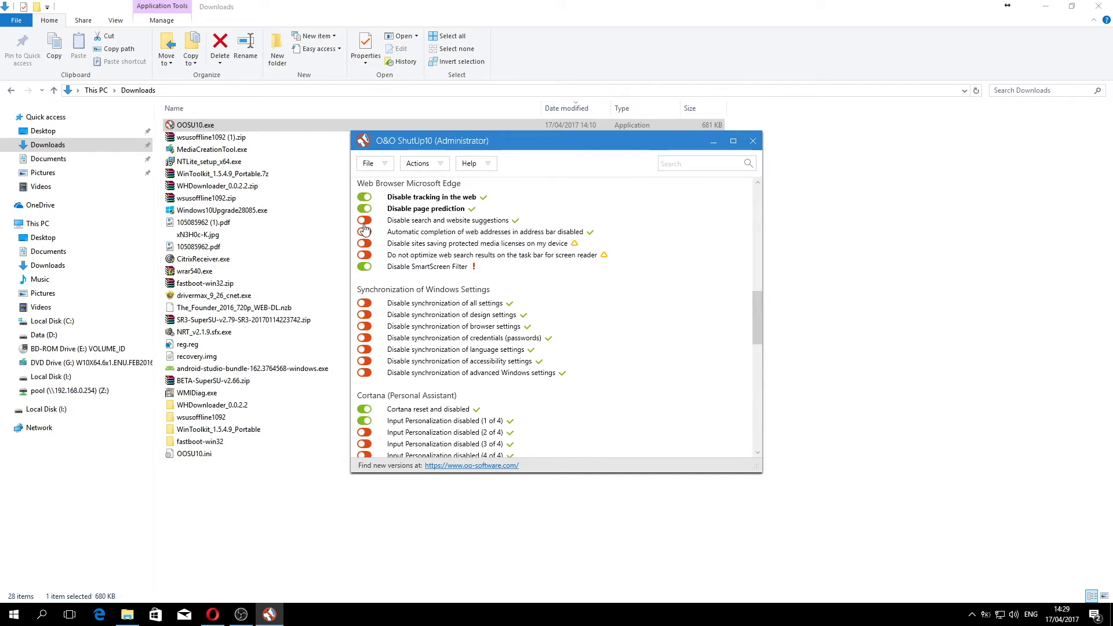
{"action": "left_click", "coordinate": [364, 220]}
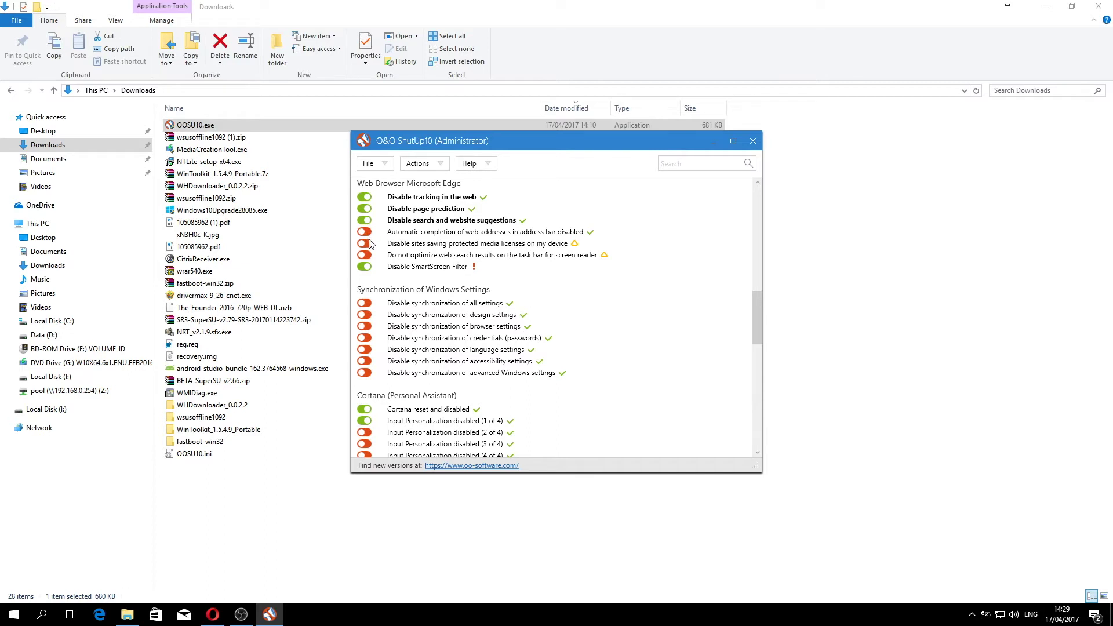
{"action": "left_click", "coordinate": [364, 231]}
{"action": "left_click", "coordinate": [364, 243]}
{"action": "left_click", "coordinate": [364, 255]}
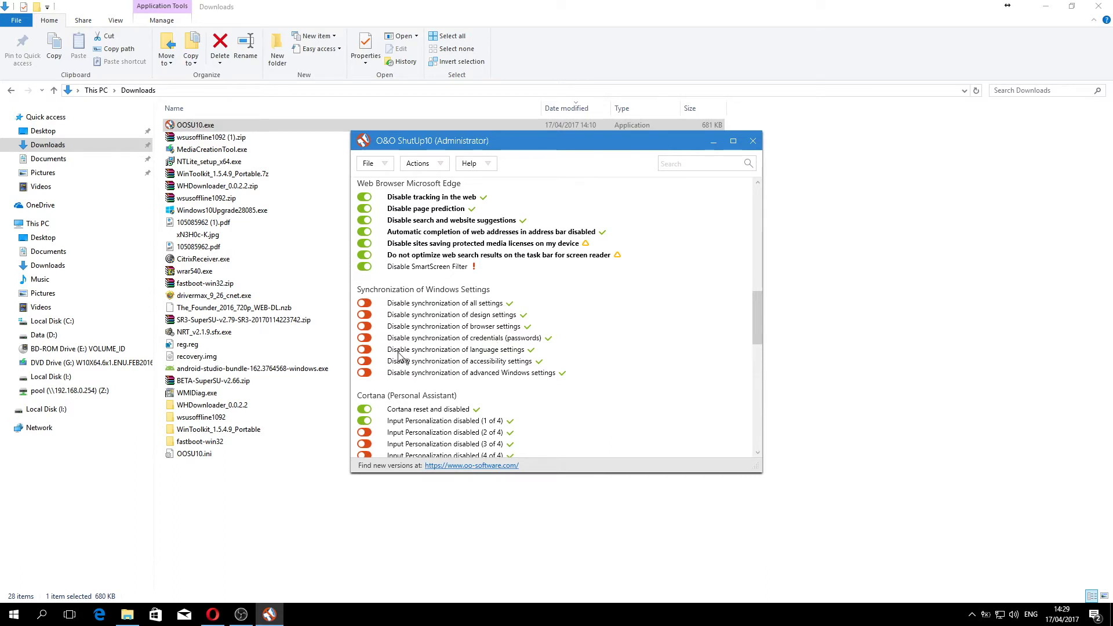
{"action": "scroll", "coordinate": [403, 356], "scroll_direction": "down", "scroll_amount": 1}
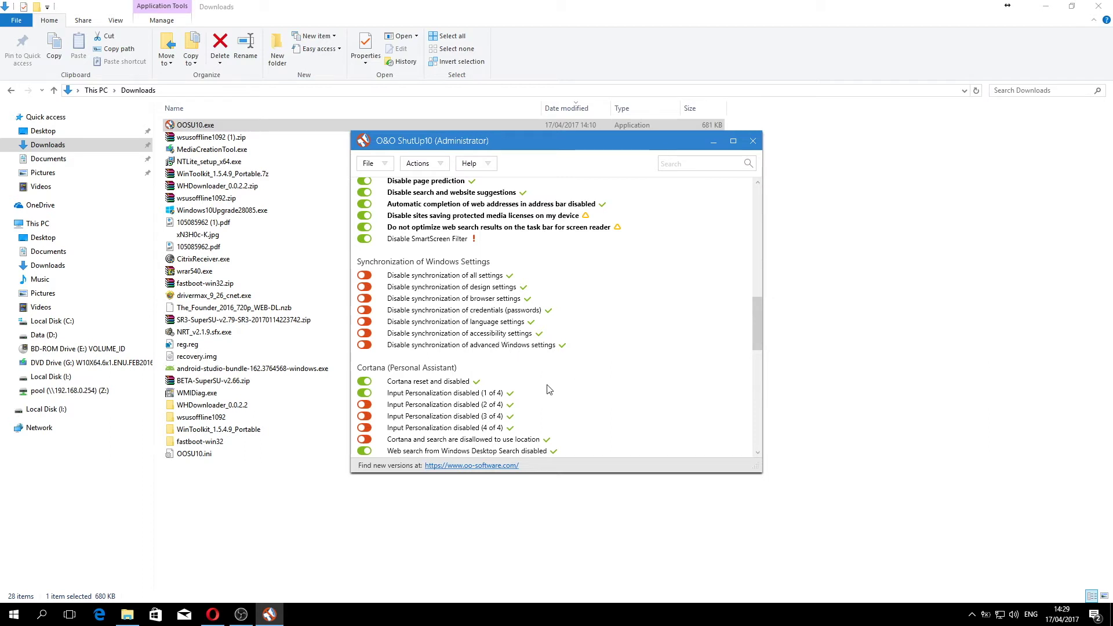
Step: Disable Input Personalization (2–4 of 4), Cortana location use and speech model downloads
{"action": "scroll", "coordinate": [549, 390], "scroll_direction": "down", "scroll_amount": 1}
{"action": "scroll", "coordinate": [552, 387], "scroll_direction": "down", "scroll_amount": 3}
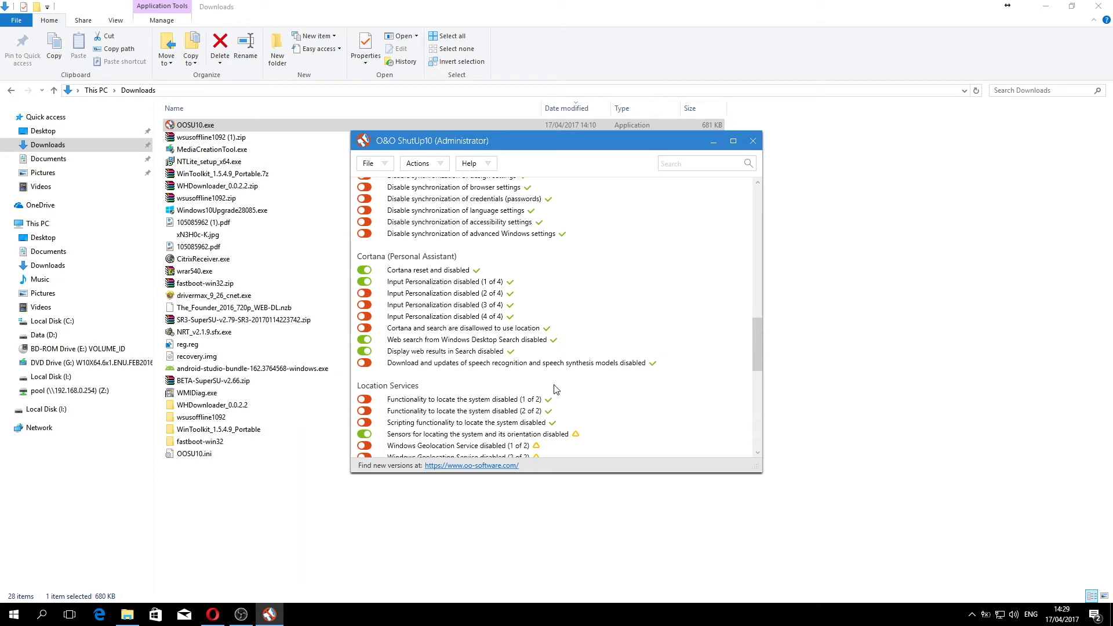
{"action": "scroll", "coordinate": [552, 387], "scroll_direction": "down", "scroll_amount": 1}
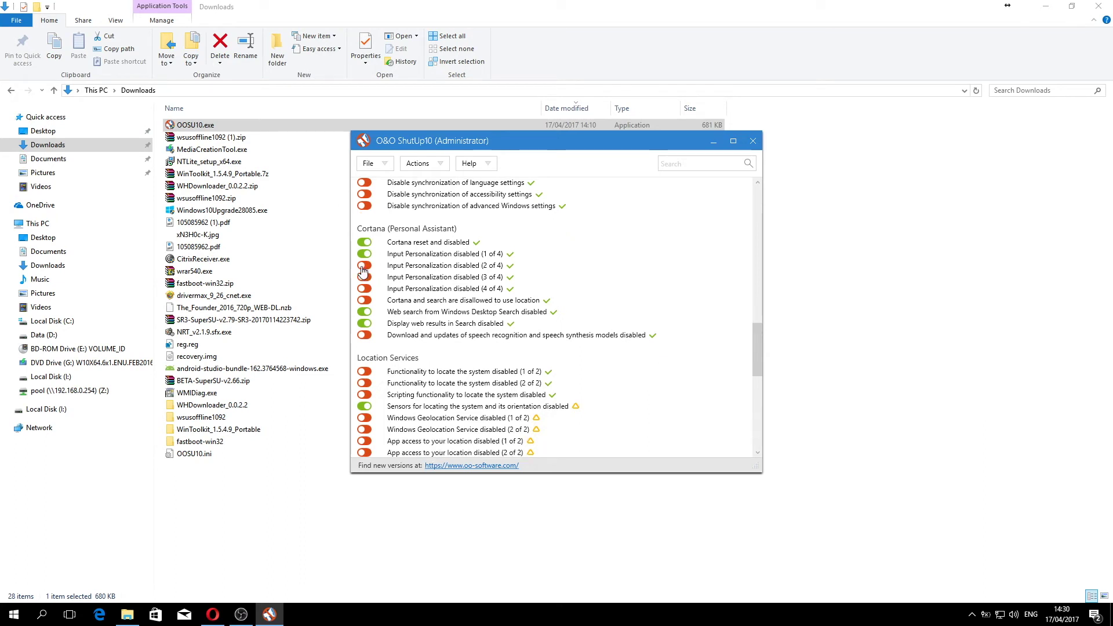
{"action": "left_click", "coordinate": [364, 265]}
{"action": "left_click", "coordinate": [364, 277]}
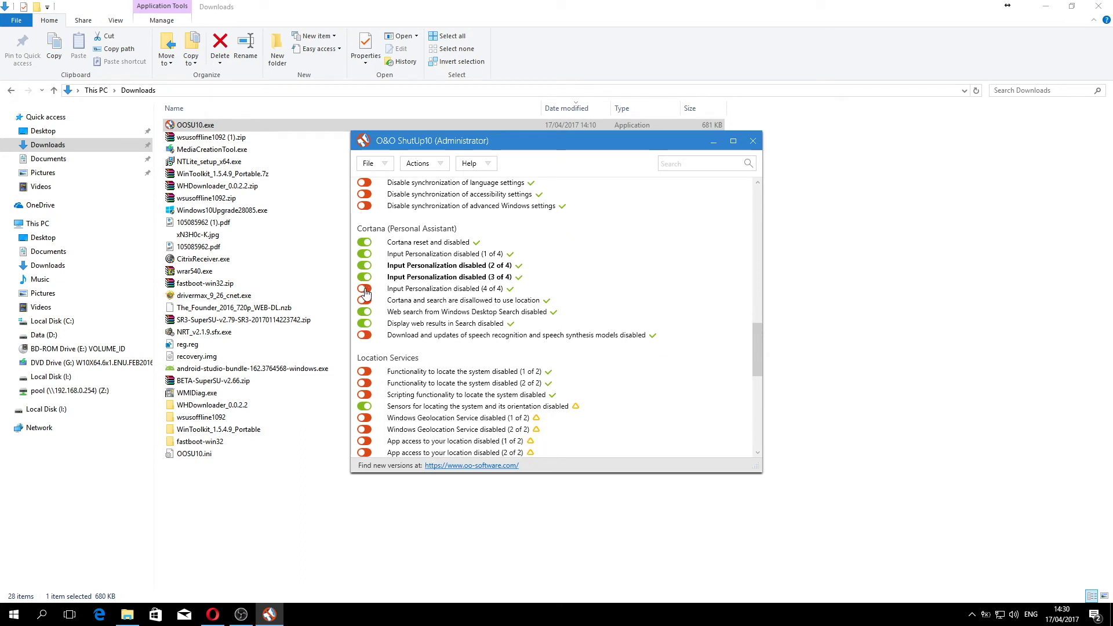
{"action": "left_click", "coordinate": [364, 289]}
{"action": "left_click", "coordinate": [364, 300]}
{"action": "left_click", "coordinate": [364, 335]}
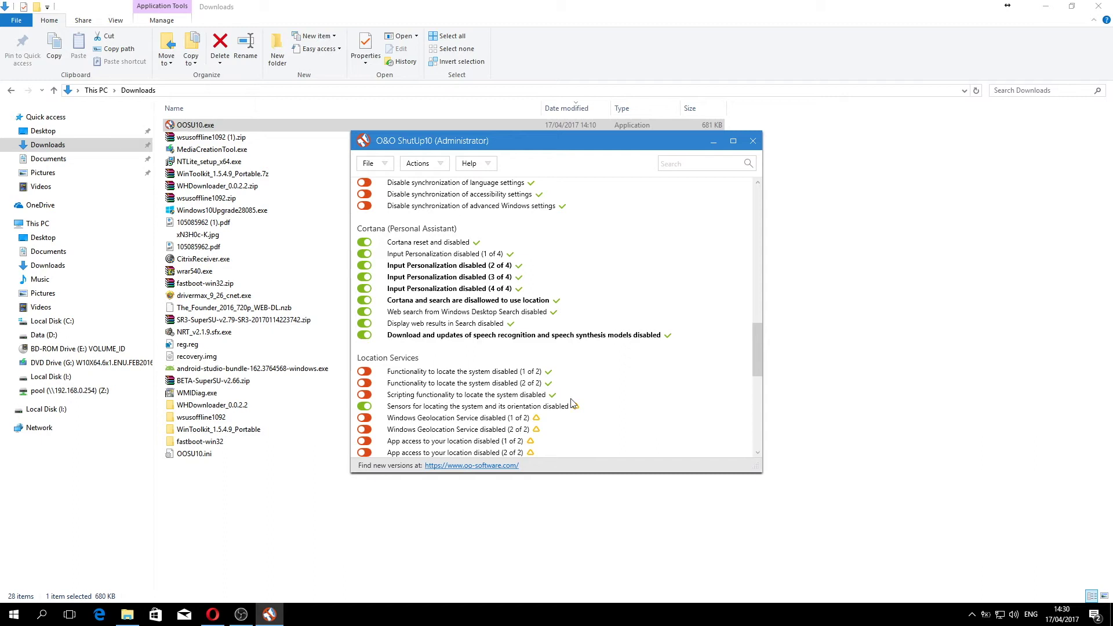
{"action": "scroll", "coordinate": [616, 415], "scroll_direction": "down", "scroll_amount": 4}
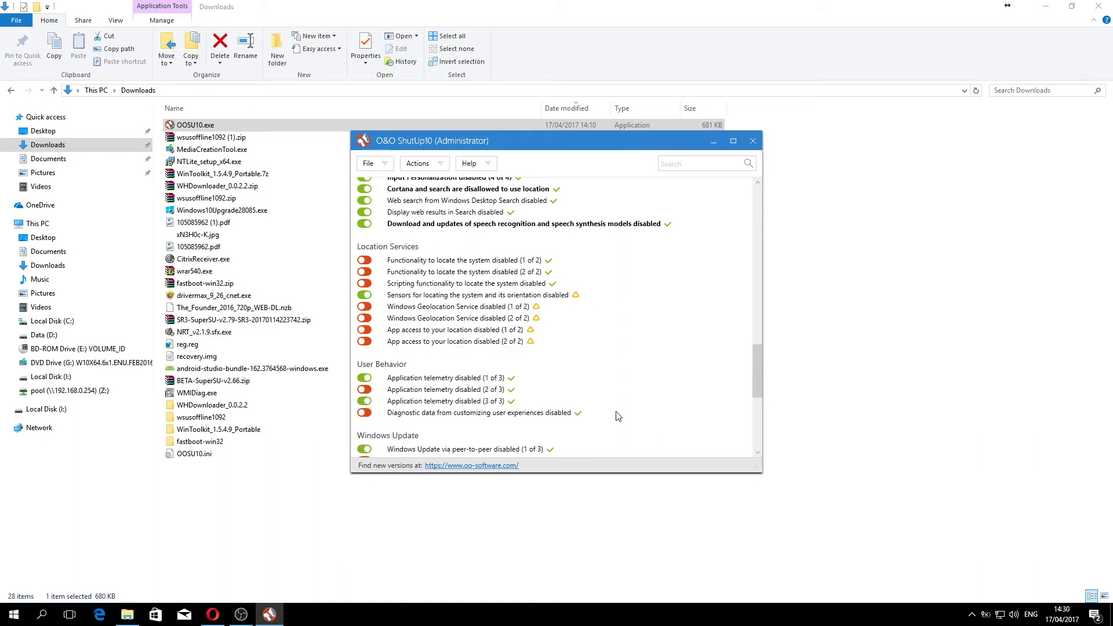
{"action": "scroll", "coordinate": [618, 416], "scroll_direction": "up", "scroll_amount": 3}
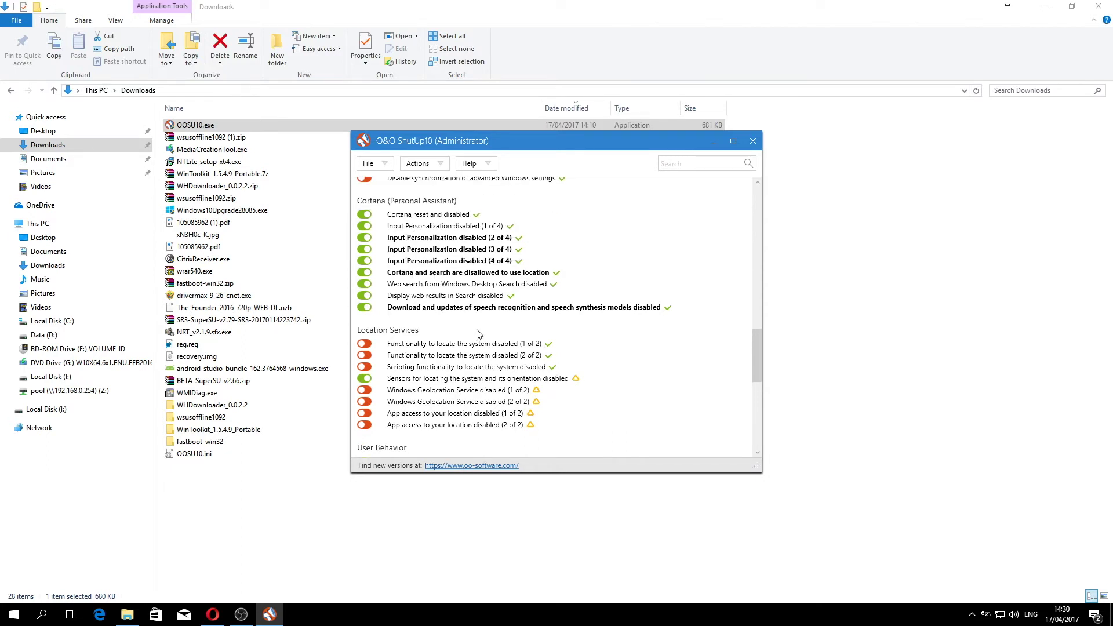
Step: Disable all seven Location Services settings, from system-location functionality to app location access
{"action": "scroll", "coordinate": [583, 374], "scroll_direction": "down", "scroll_amount": 3}
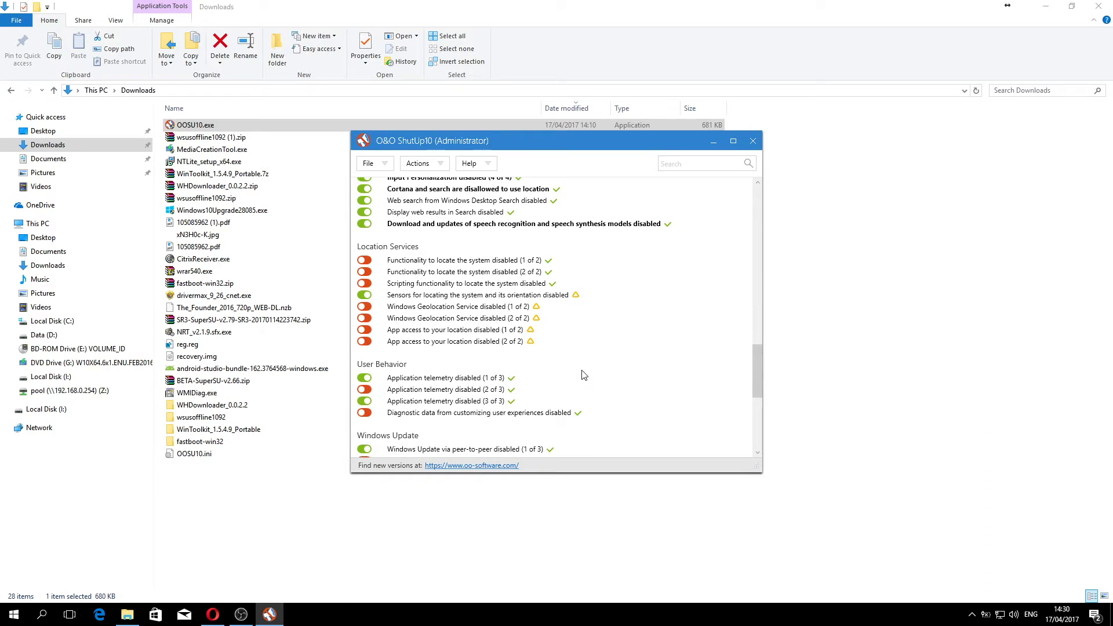
{"action": "left_click", "coordinate": [364, 342]}
{"action": "left_click", "coordinate": [364, 329]}
{"action": "left_click", "coordinate": [364, 319]}
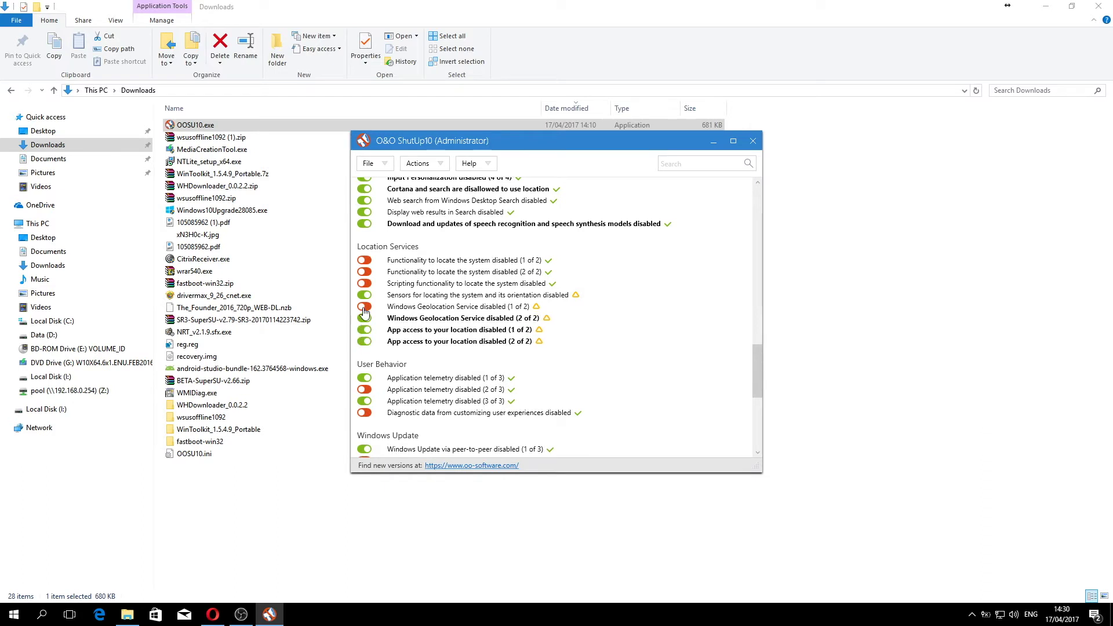
{"action": "left_click", "coordinate": [364, 306]}
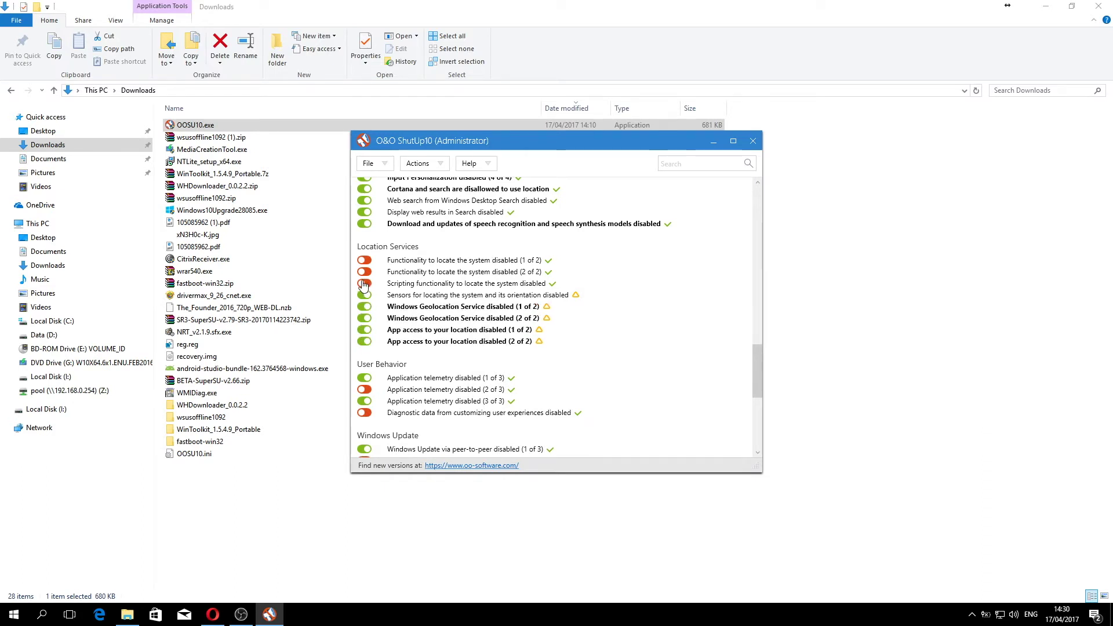
{"action": "left_click", "coordinate": [364, 283]}
{"action": "left_click", "coordinate": [364, 272]}
{"action": "left_click", "coordinate": [364, 261]}
Step: Disable Application telemetry (2 of 3) and diagnostic data from customized user experiences
{"action": "scroll", "coordinate": [557, 386], "scroll_direction": "down", "scroll_amount": 1}
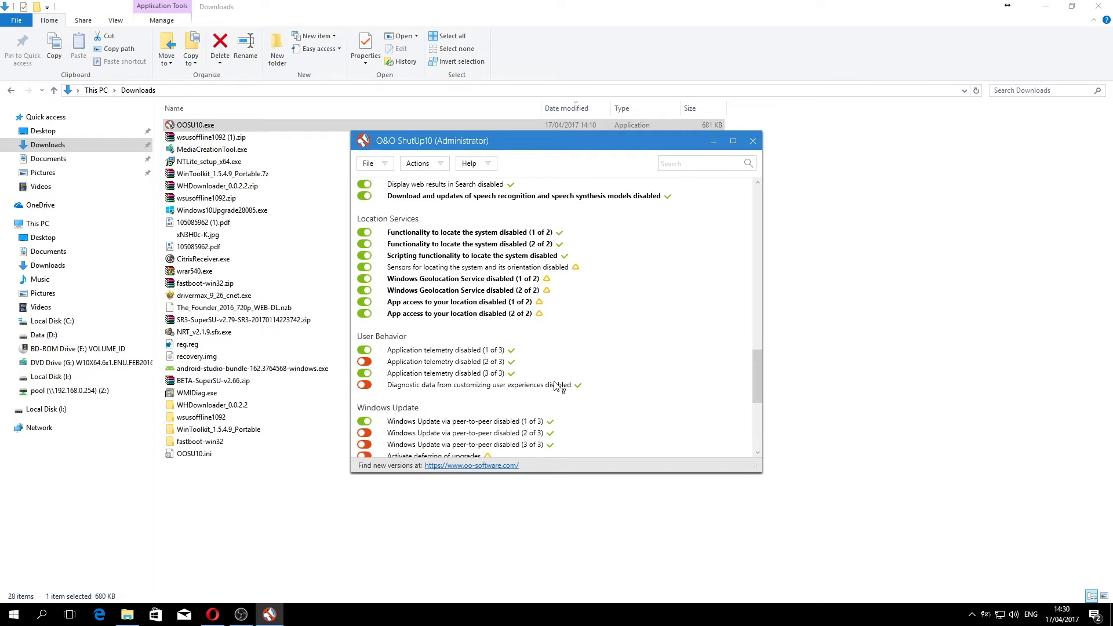
{"action": "scroll", "coordinate": [555, 387], "scroll_direction": "down", "scroll_amount": 4}
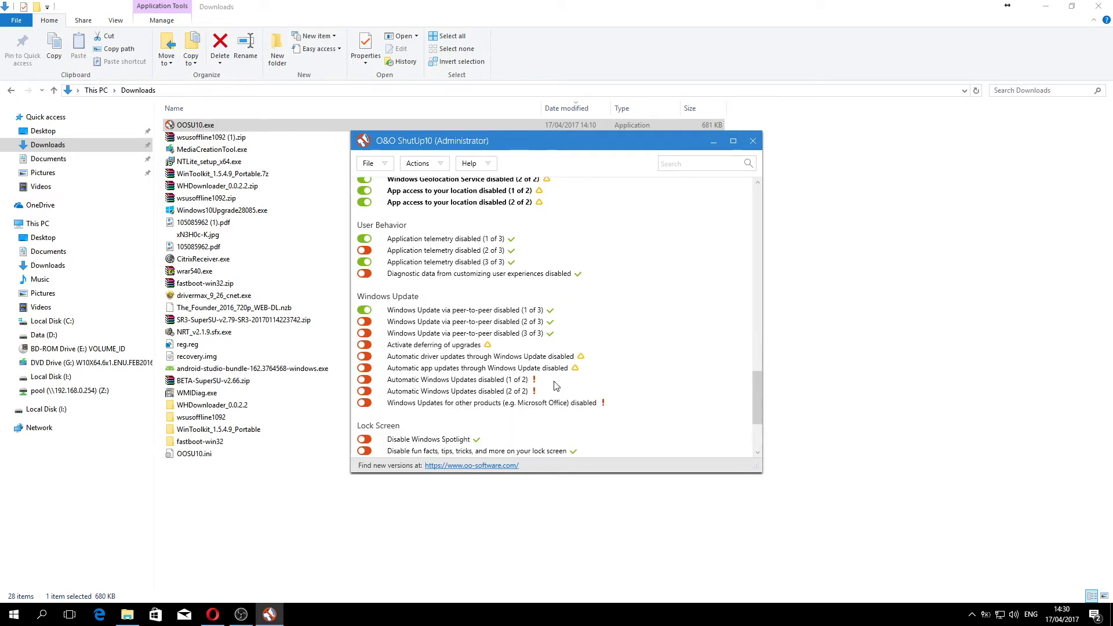
{"action": "left_click", "coordinate": [364, 250]}
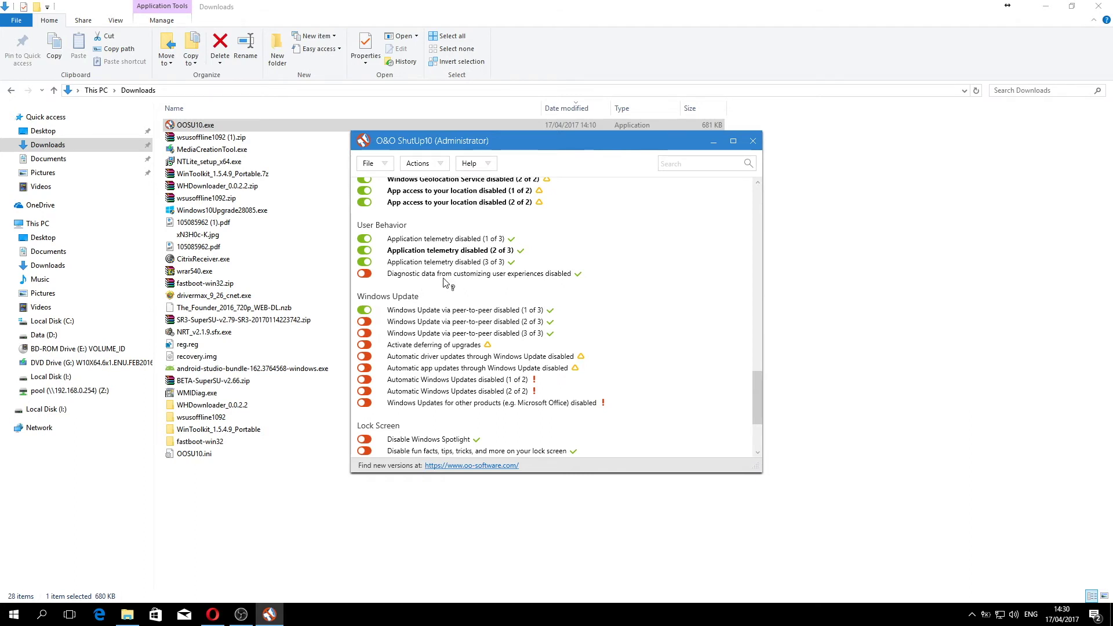
{"action": "left_click", "coordinate": [364, 273]}
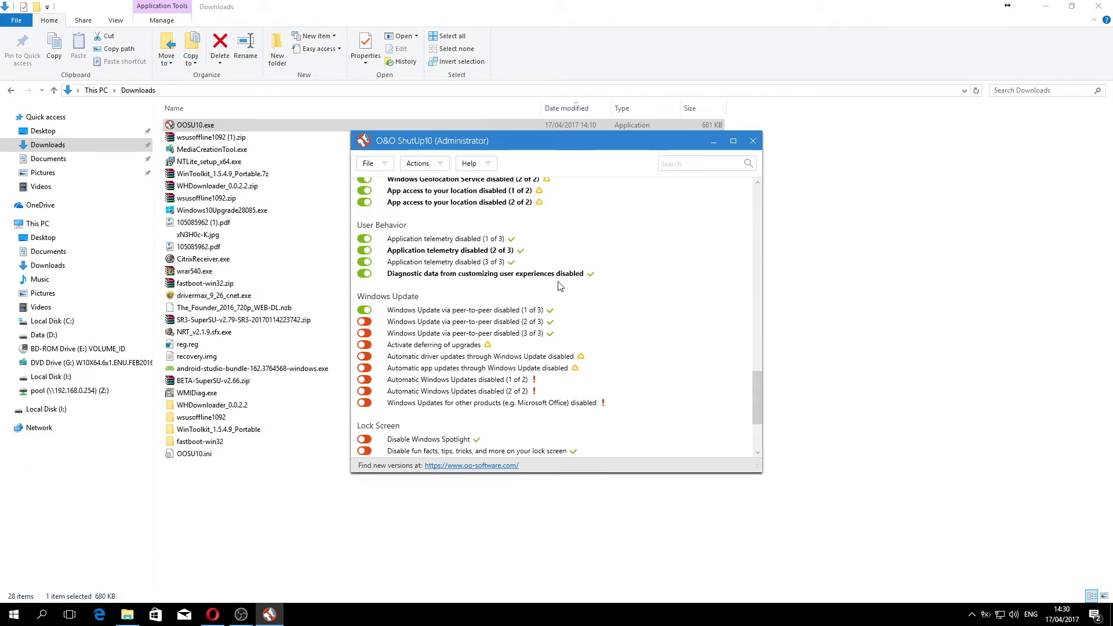
Step: Disable peer-to-peer updates (2–3 of 3), activate upgrade deferral, and disable automatic app updates
{"action": "scroll", "coordinate": [560, 286], "scroll_direction": "down", "scroll_amount": 3}
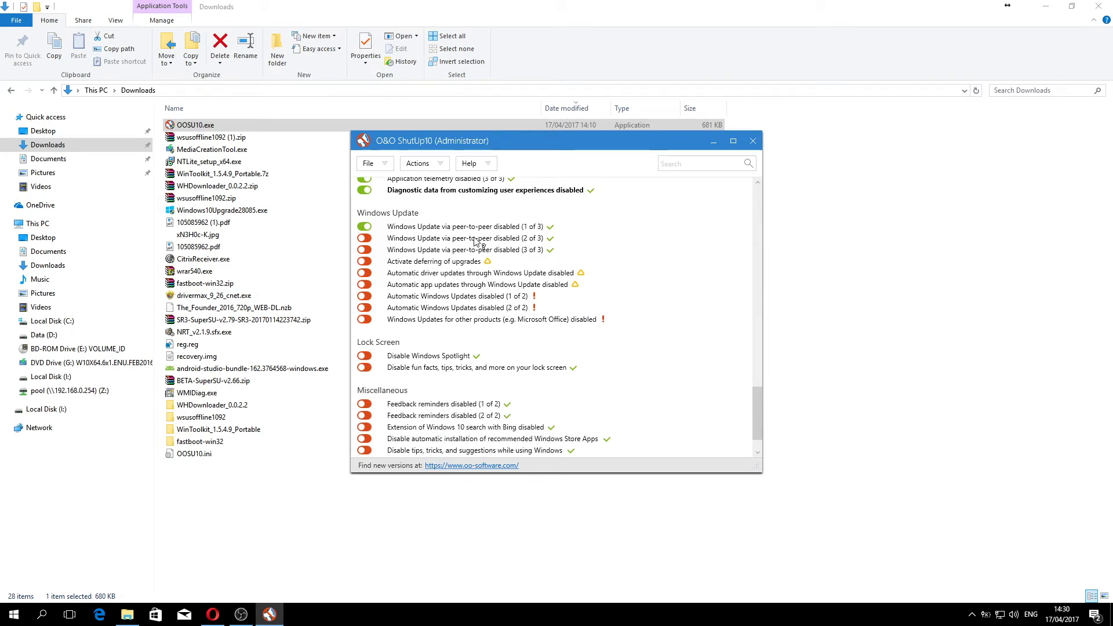
{"action": "left_click", "coordinate": [363, 239]}
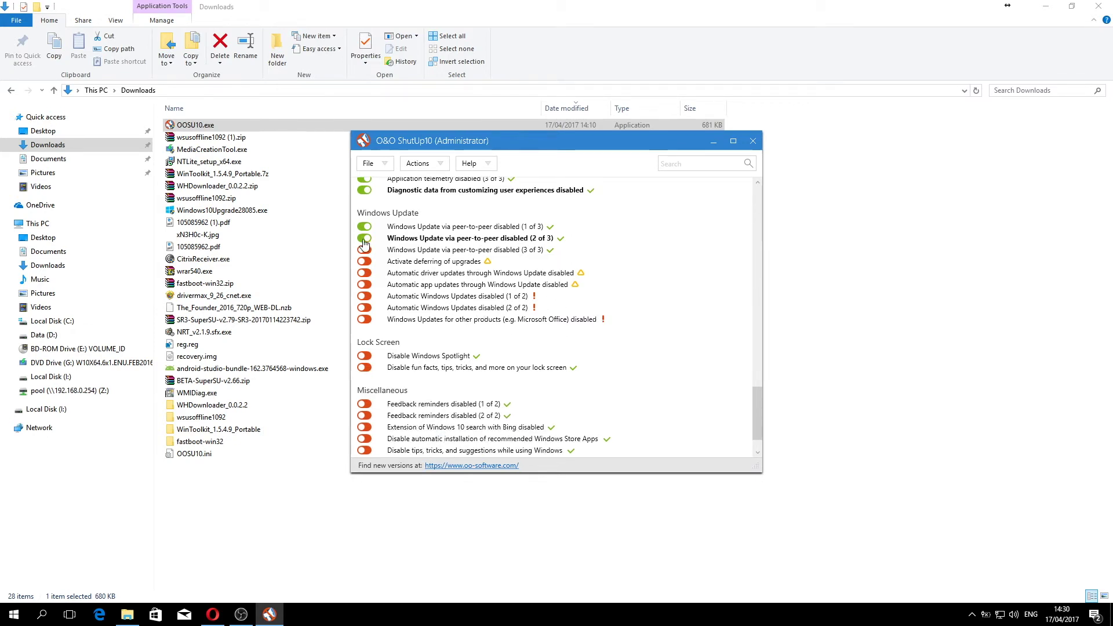
{"action": "left_click", "coordinate": [364, 250]}
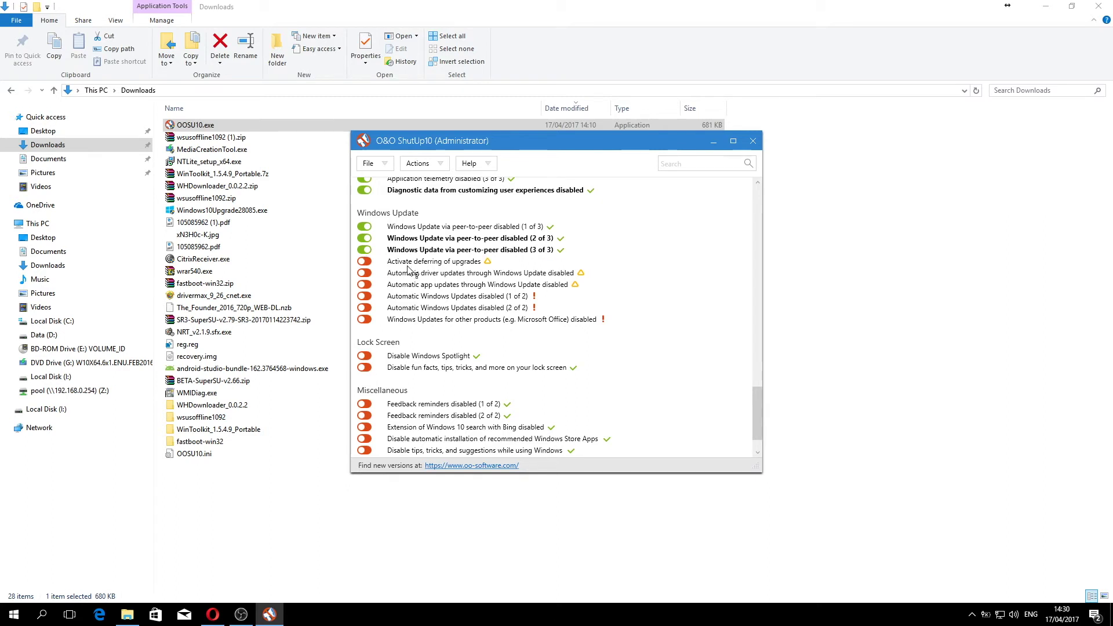
{"action": "left_click", "coordinate": [364, 262]}
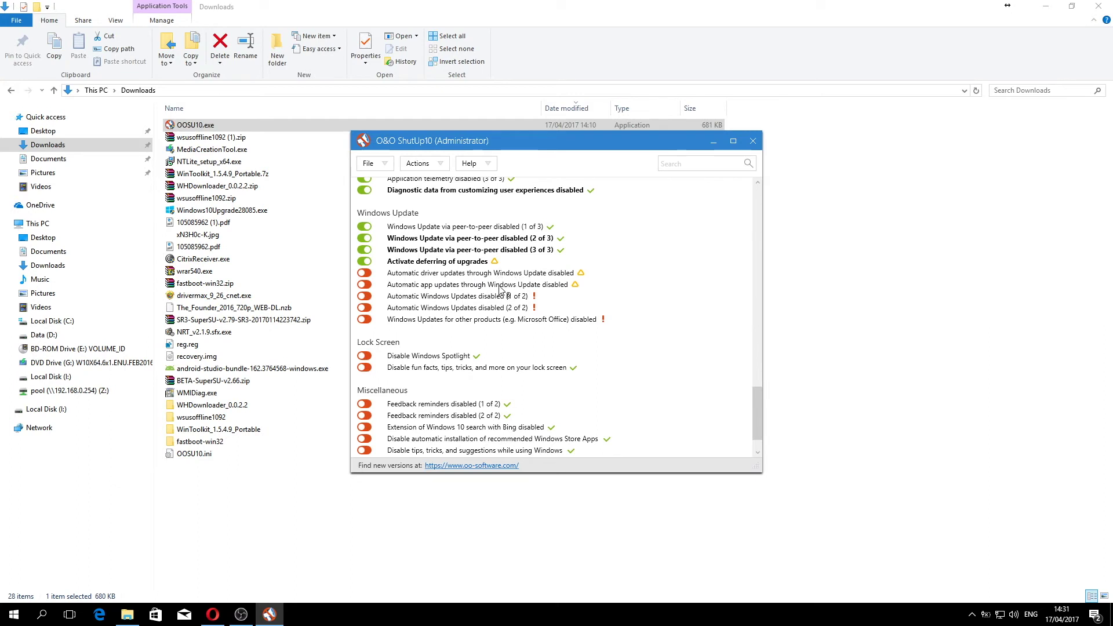
{"action": "left_click", "coordinate": [556, 285]}
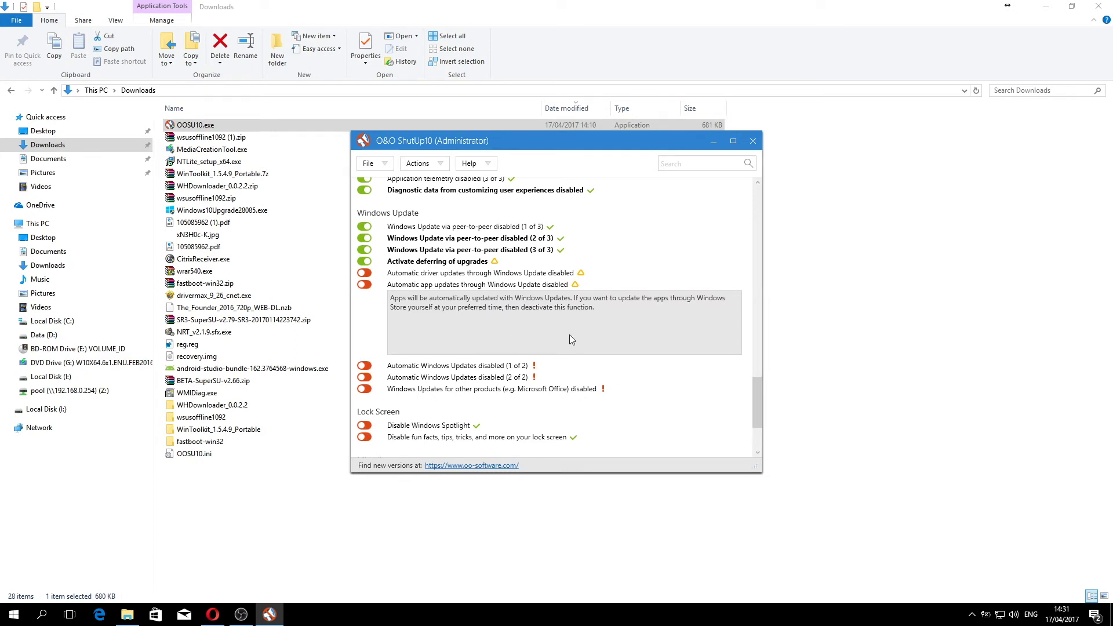
{"action": "left_click", "coordinate": [491, 286]}
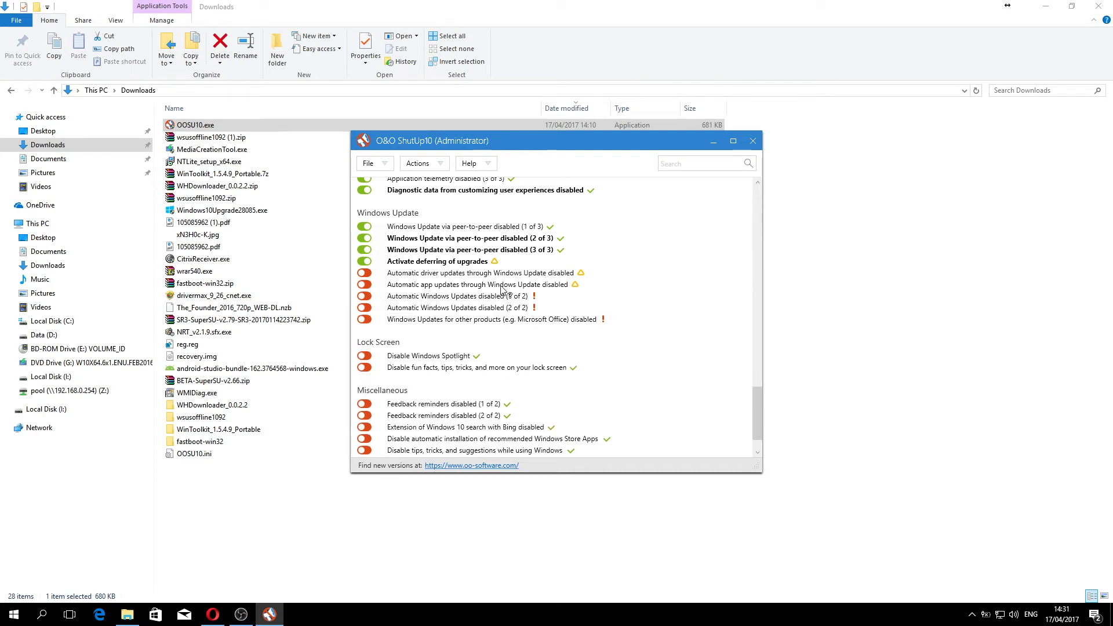
{"action": "left_click", "coordinate": [370, 284]}
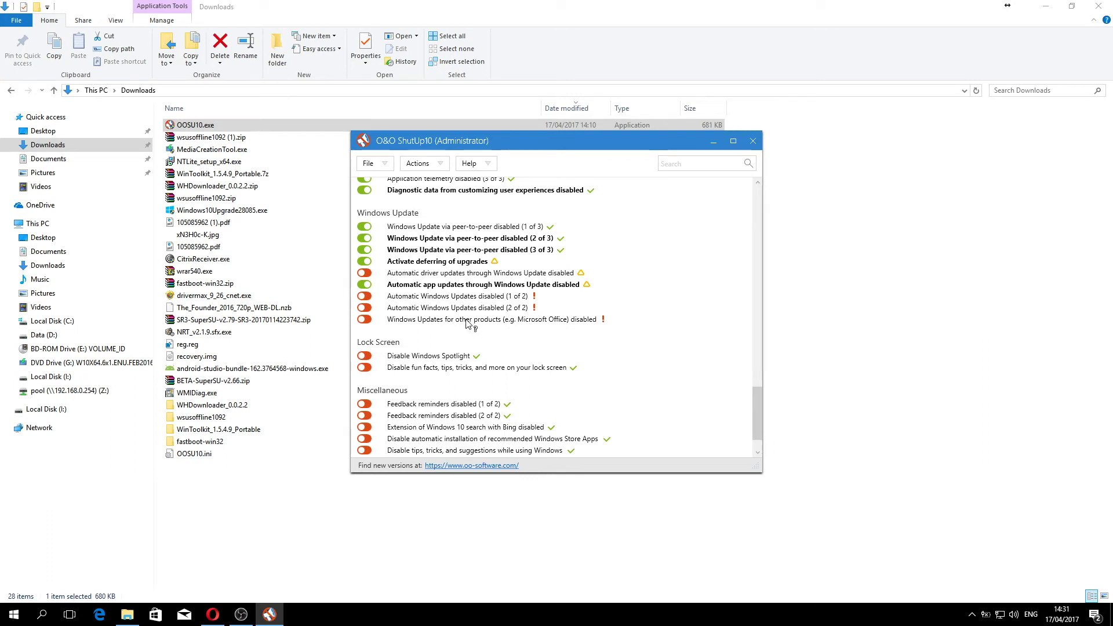
{"action": "scroll", "coordinate": [479, 340], "scroll_direction": "down", "scroll_amount": 1}
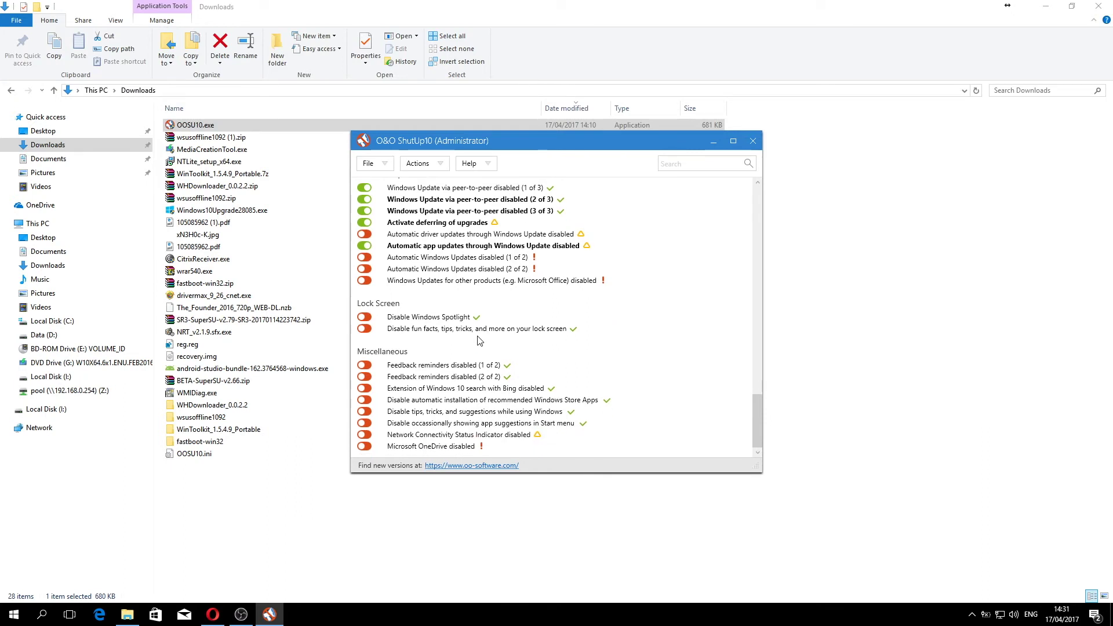
Step: Disable lock-screen fun facts, tips and tricks after reviewing the Spotlight description, leaving Spotlight on
{"action": "left_click", "coordinate": [424, 323]}
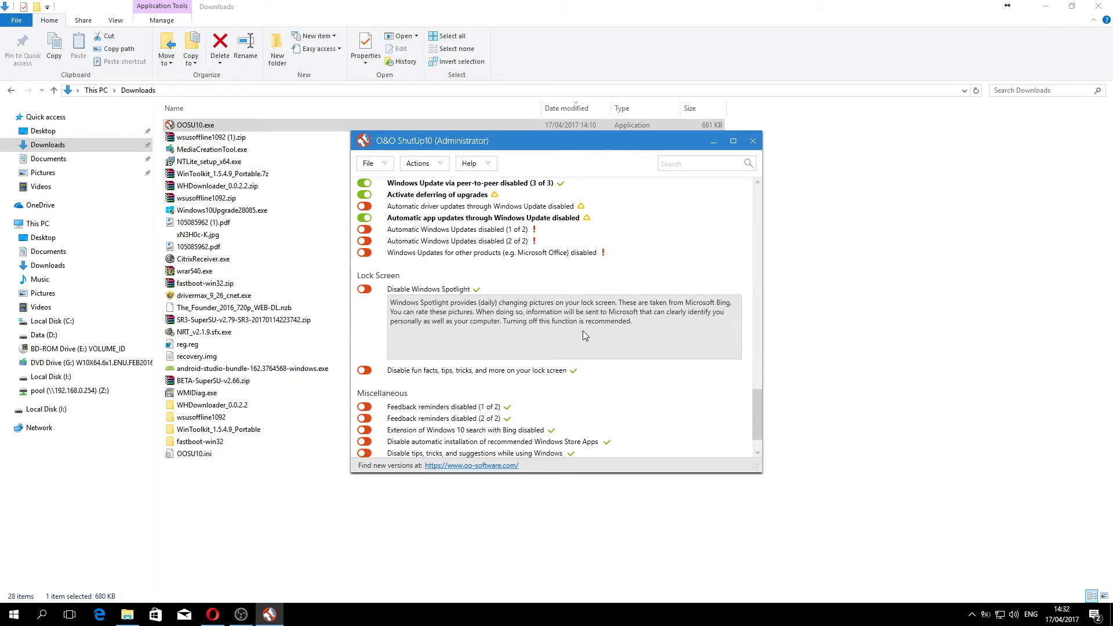
{"action": "left_click", "coordinate": [431, 290]}
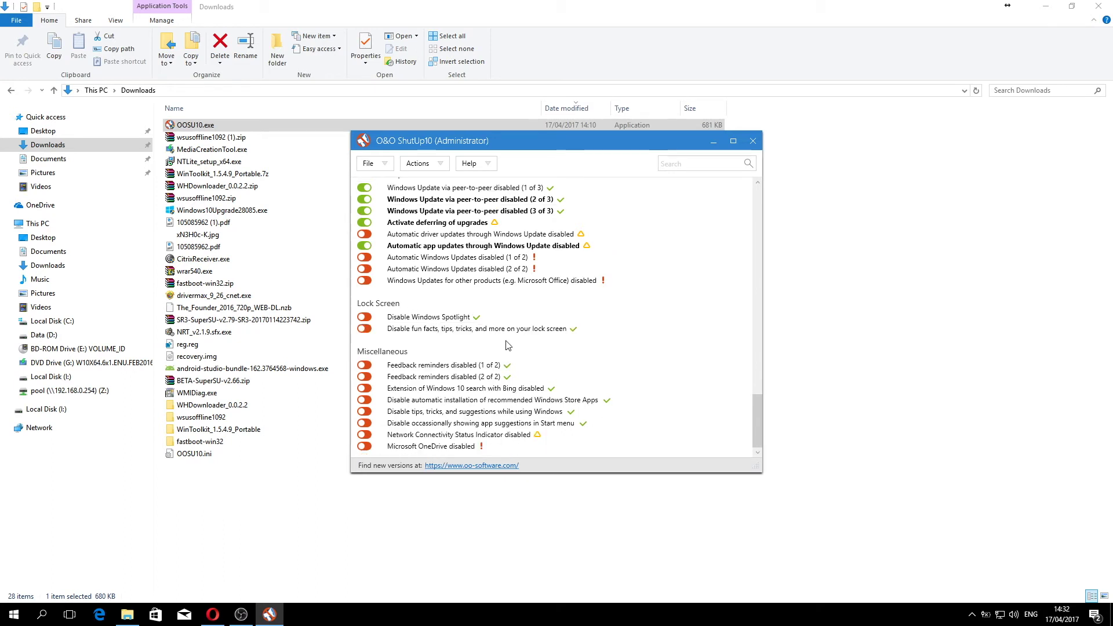
{"action": "left_click", "coordinate": [455, 336]}
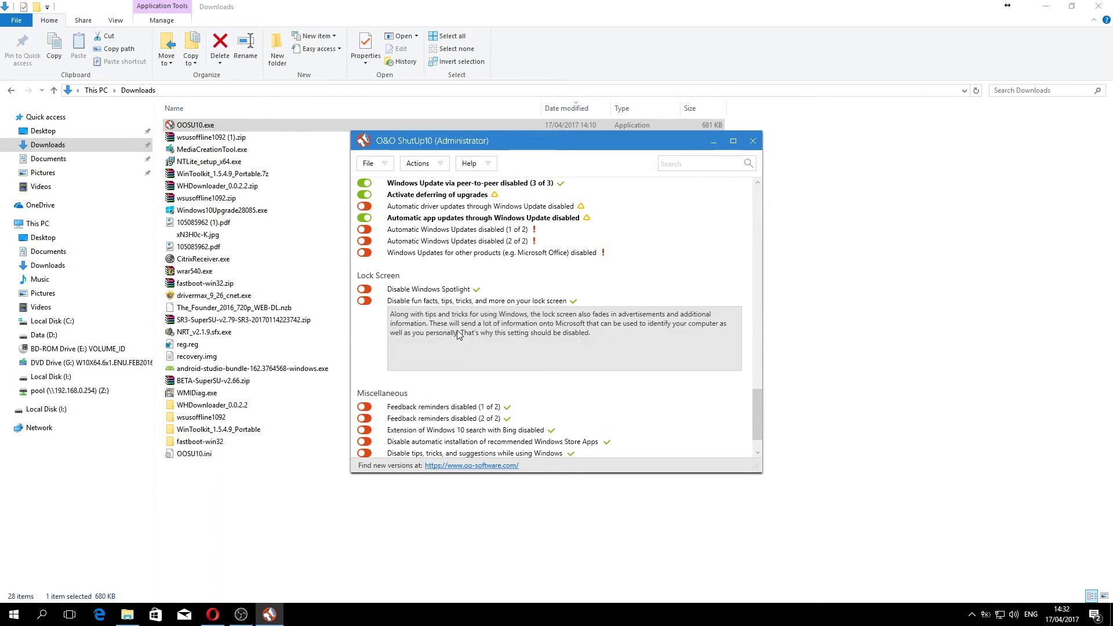
{"action": "left_click", "coordinate": [367, 303]}
{"action": "left_click", "coordinate": [365, 330]}
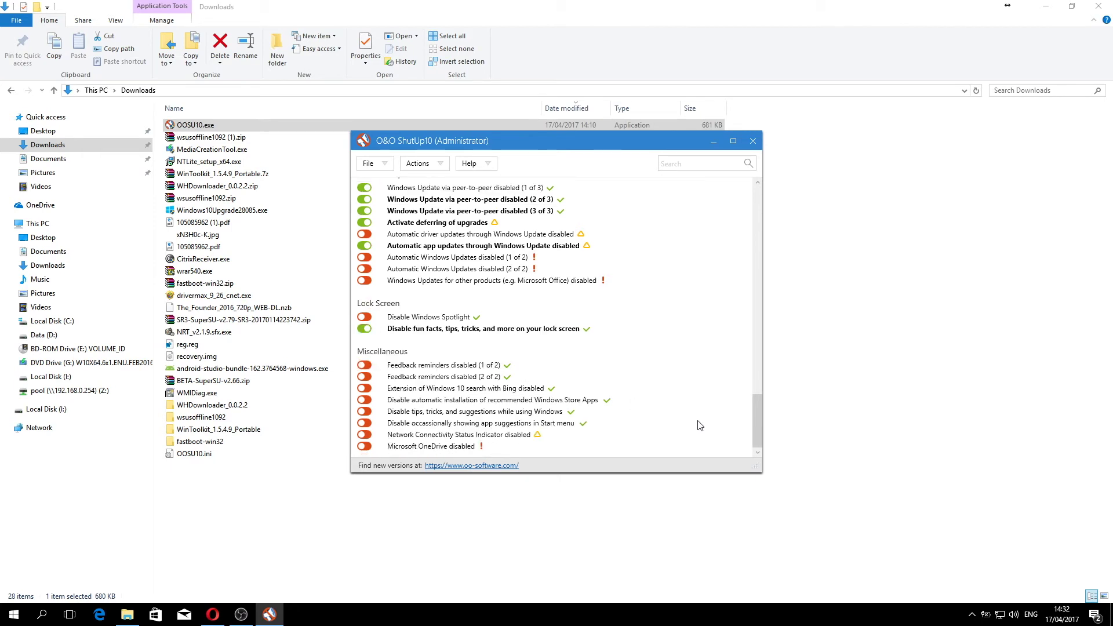
{"action": "left_click", "coordinate": [410, 375]}
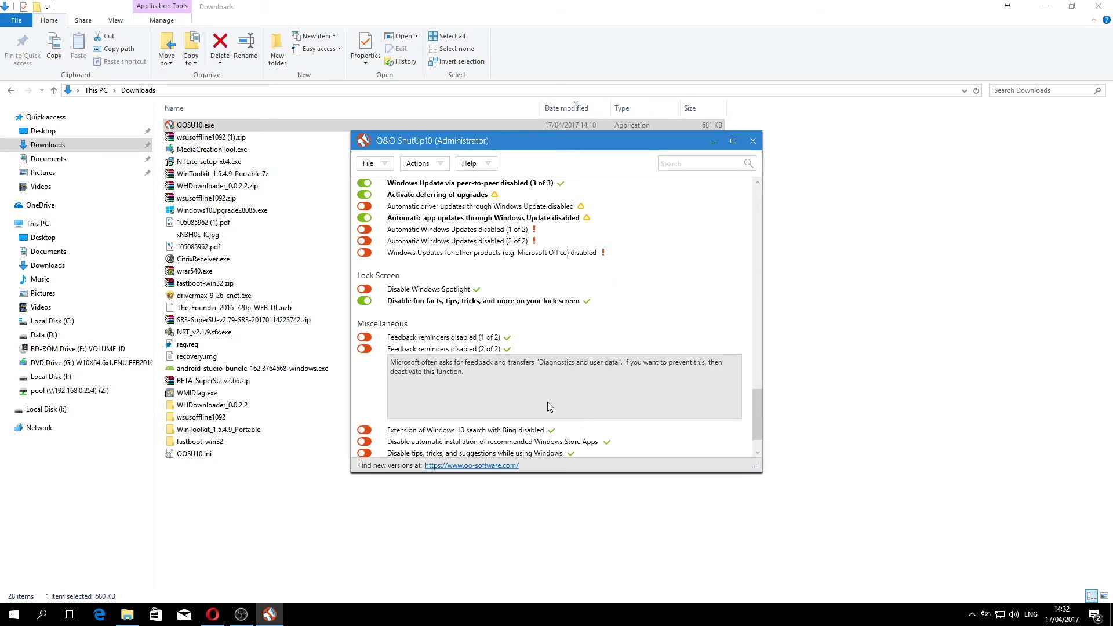
Step: Disable both feedback reminder settings and the Bing extension of Windows 10 search
{"action": "left_click", "coordinate": [417, 349]}
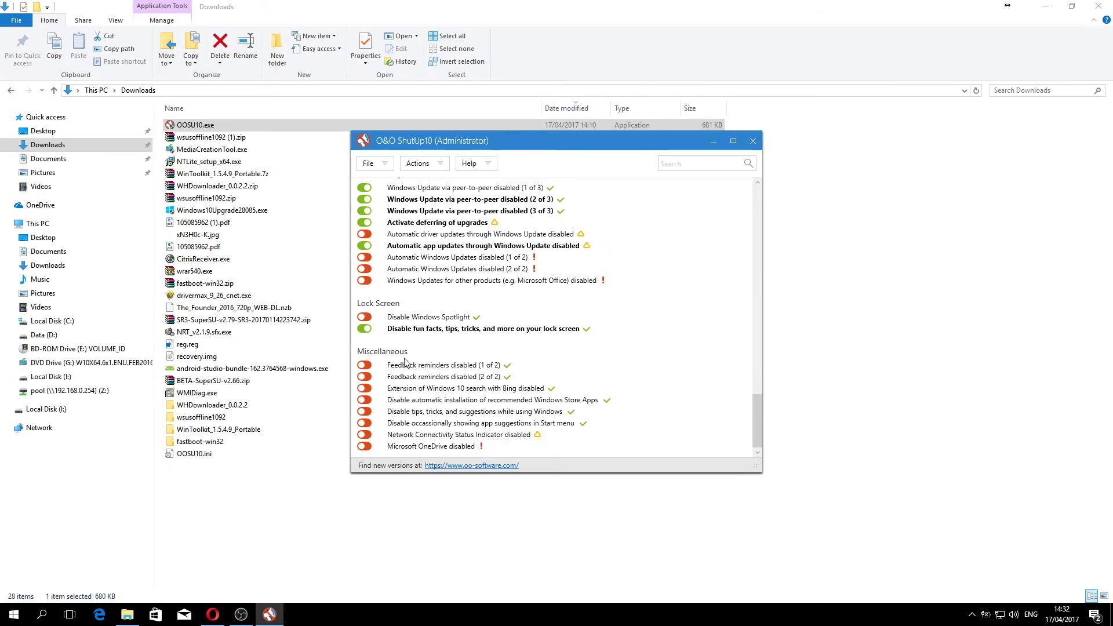
{"action": "left_click", "coordinate": [365, 366]}
{"action": "left_click", "coordinate": [365, 378]}
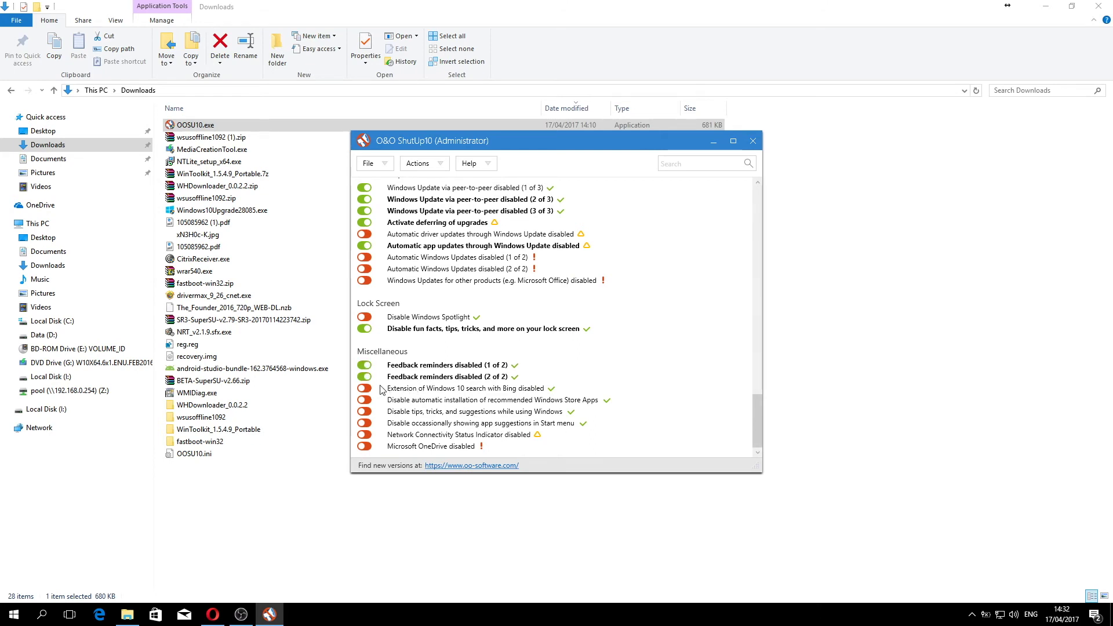
{"action": "left_click", "coordinate": [420, 389]}
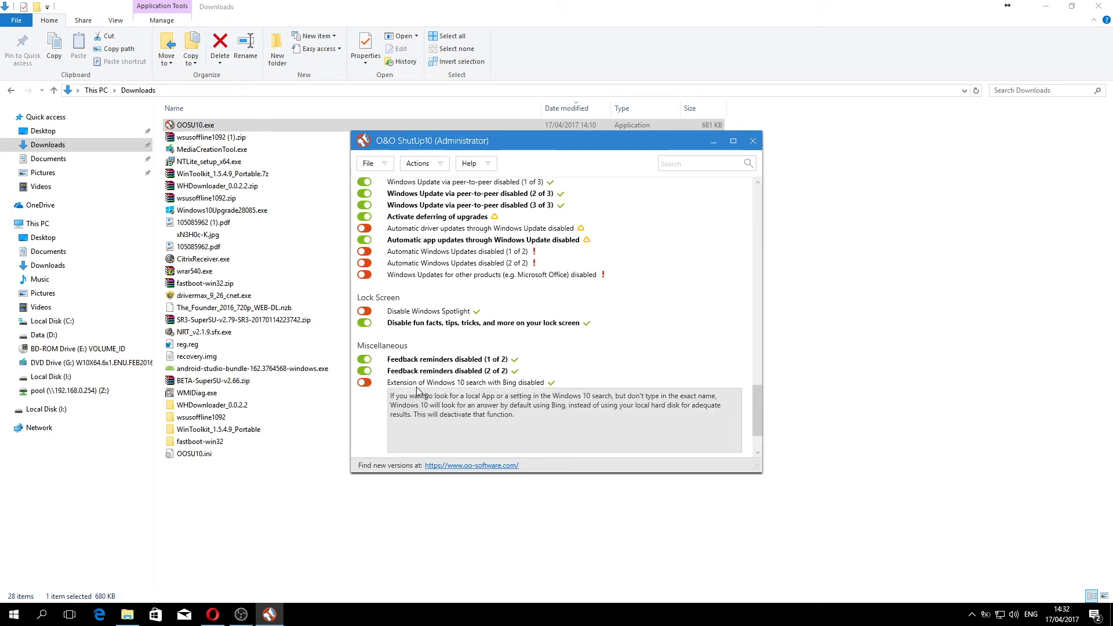
{"action": "left_click", "coordinate": [366, 388]}
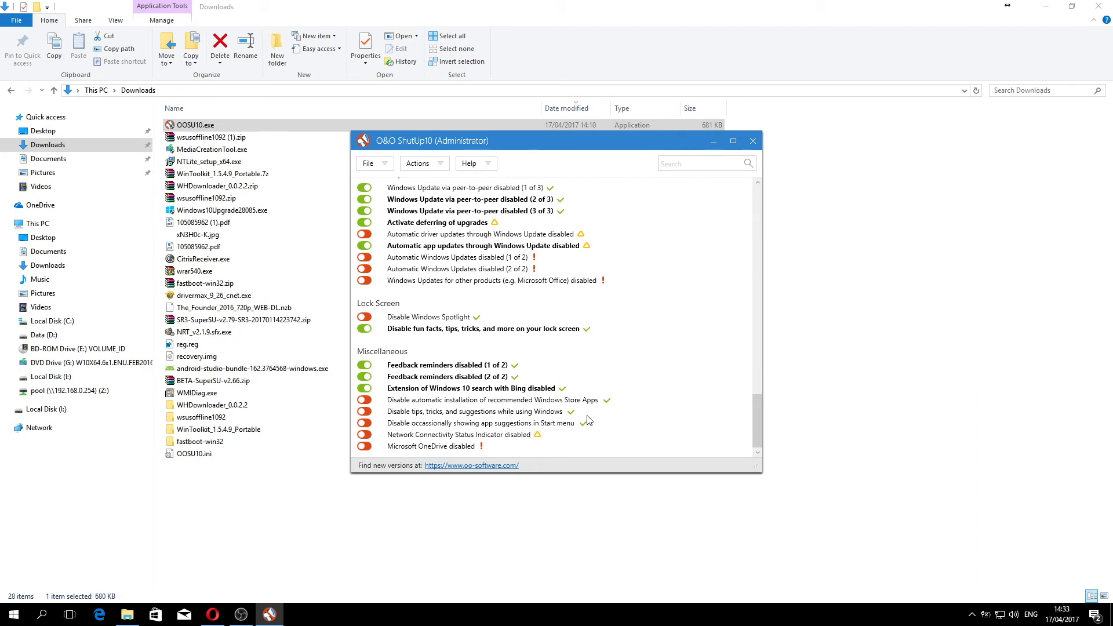
Step: Disable recommended Store app installs, Windows tips and tricks, and Start menu app suggestions
{"action": "mouse_move", "coordinate": [573, 415]}
{"action": "left_click", "coordinate": [370, 400]}
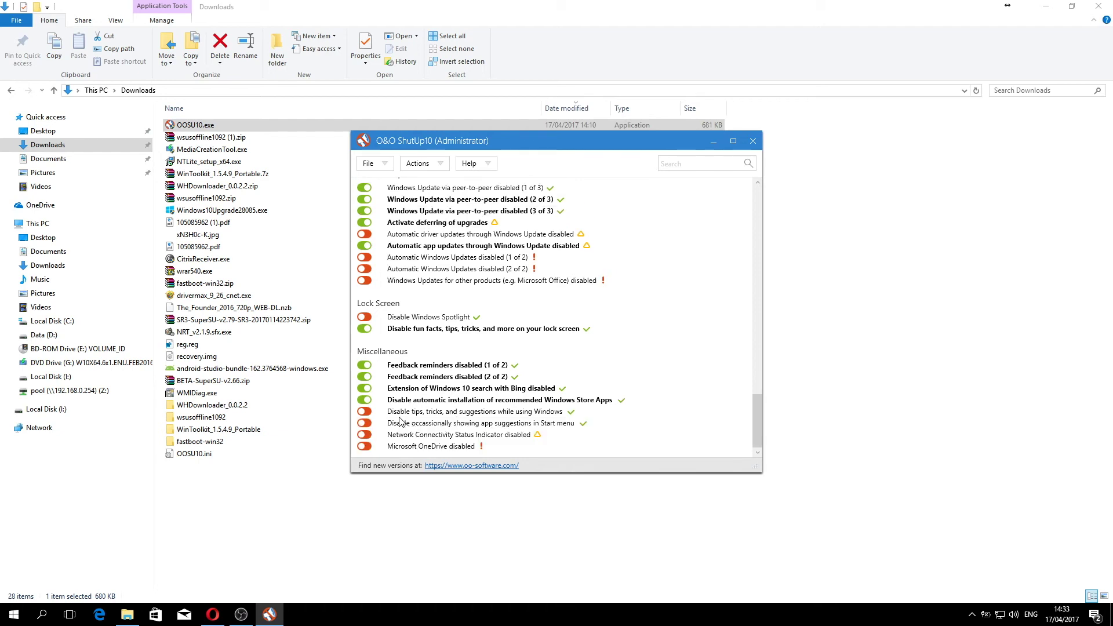
{"action": "left_click", "coordinate": [363, 413]}
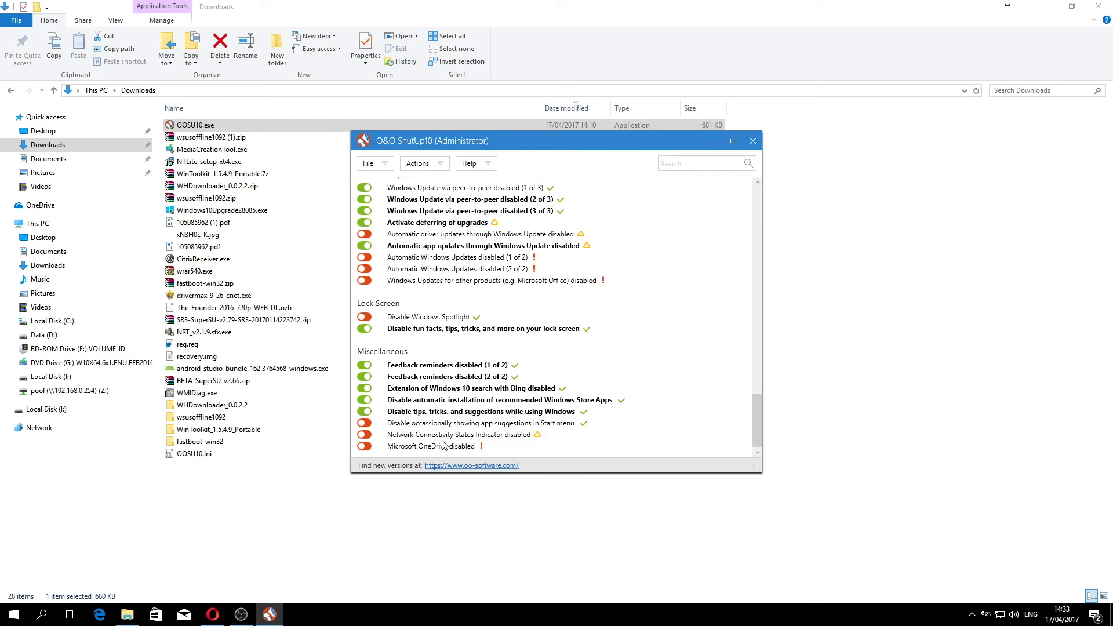
{"action": "left_click", "coordinate": [364, 423]}
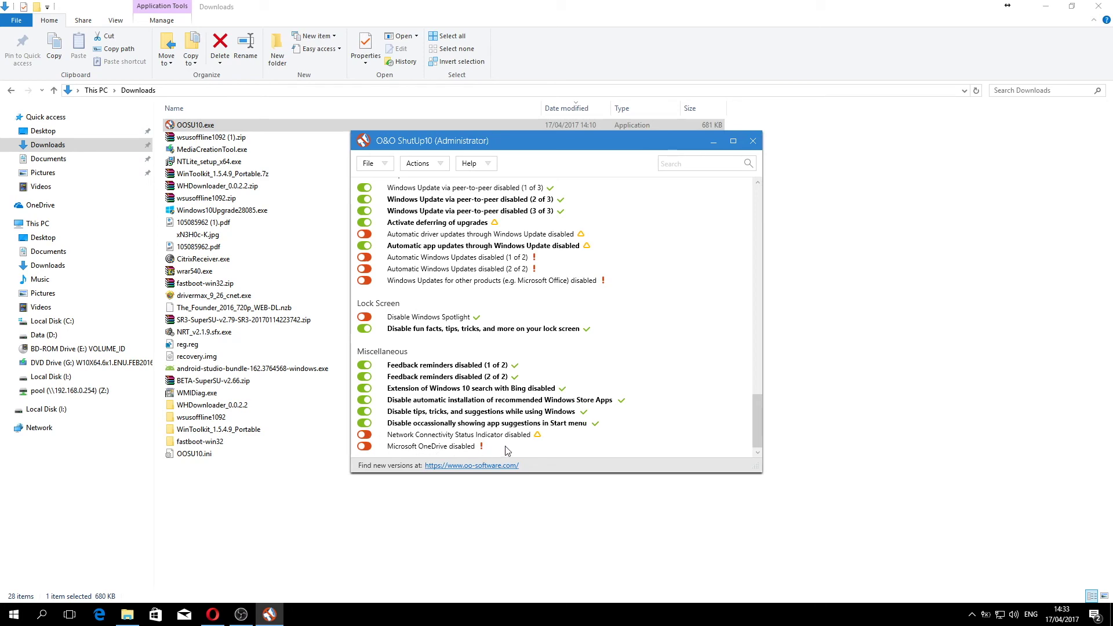
{"action": "left_click", "coordinate": [489, 445]}
{"action": "left_click", "coordinate": [484, 387]}
Step: Scroll back up to the Security section and view the import/export settings options
{"action": "scroll", "coordinate": [588, 451], "scroll_direction": "up", "scroll_amount": 15}
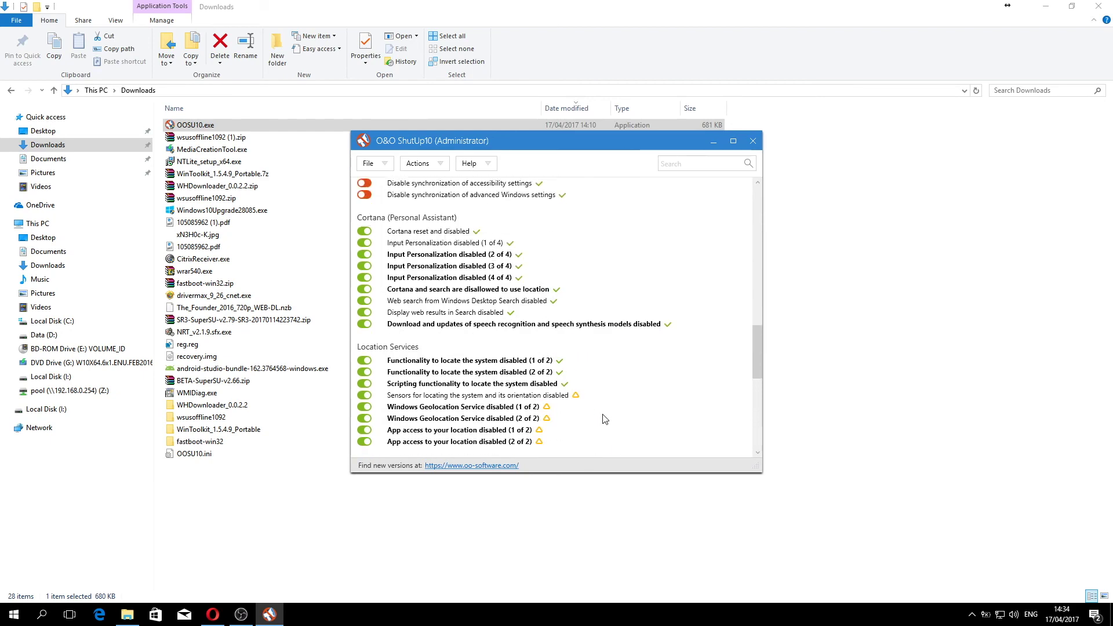
{"action": "scroll", "coordinate": [606, 419], "scroll_direction": "up", "scroll_amount": 15}
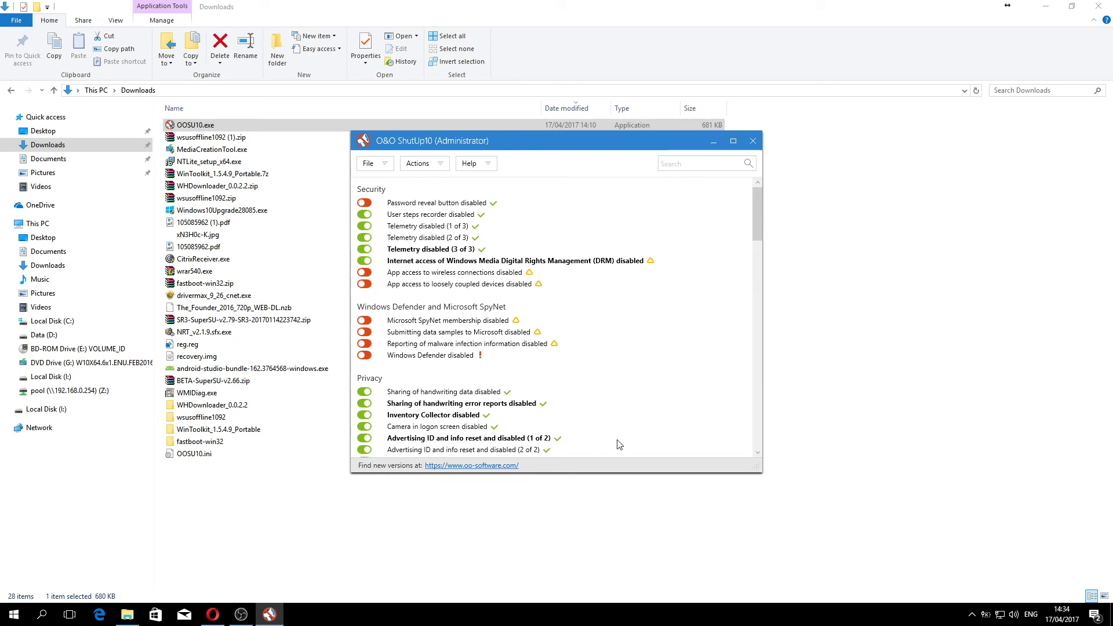
{"action": "left_click", "coordinate": [370, 163]}
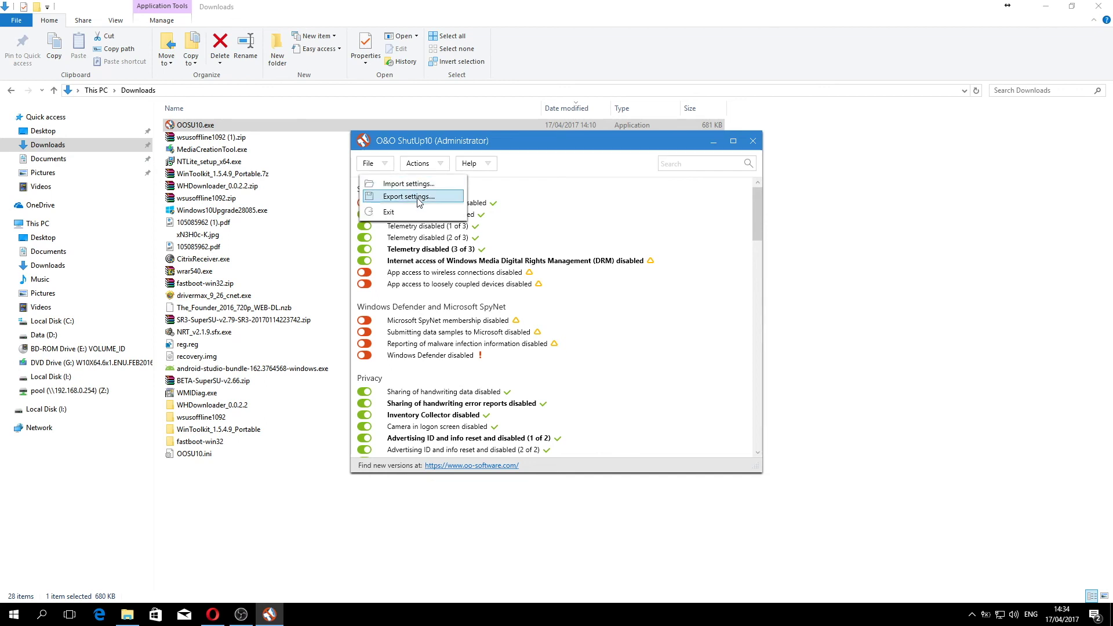
Step: Create a system restore point from the Actions menu
{"action": "left_click", "coordinate": [426, 164]}
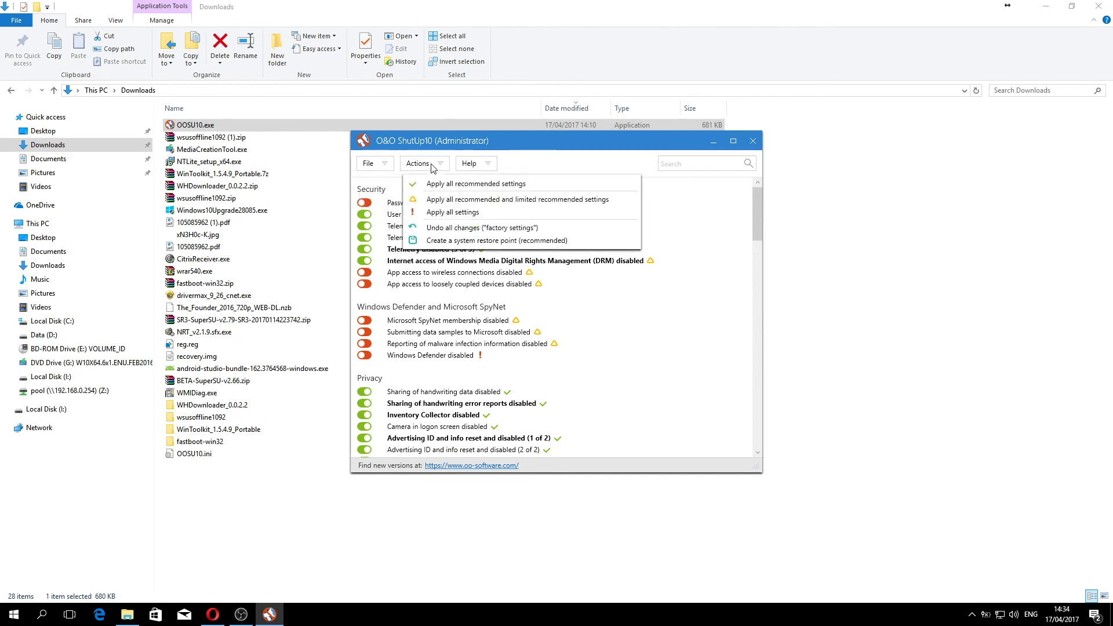
{"action": "left_click", "coordinate": [560, 240]}
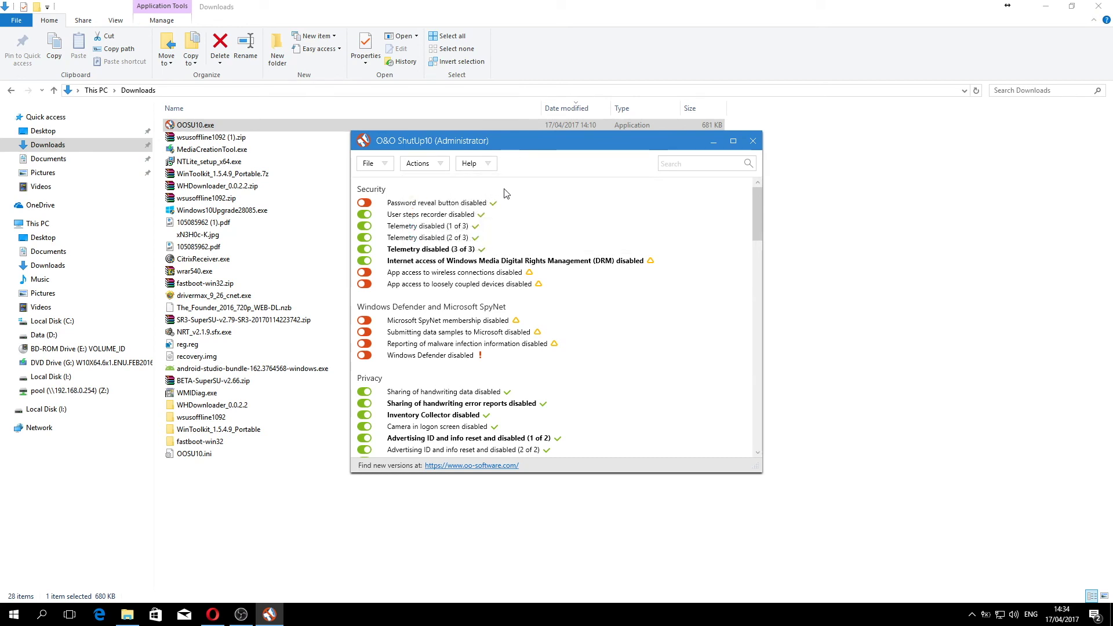
{"action": "left_click", "coordinate": [433, 165]}
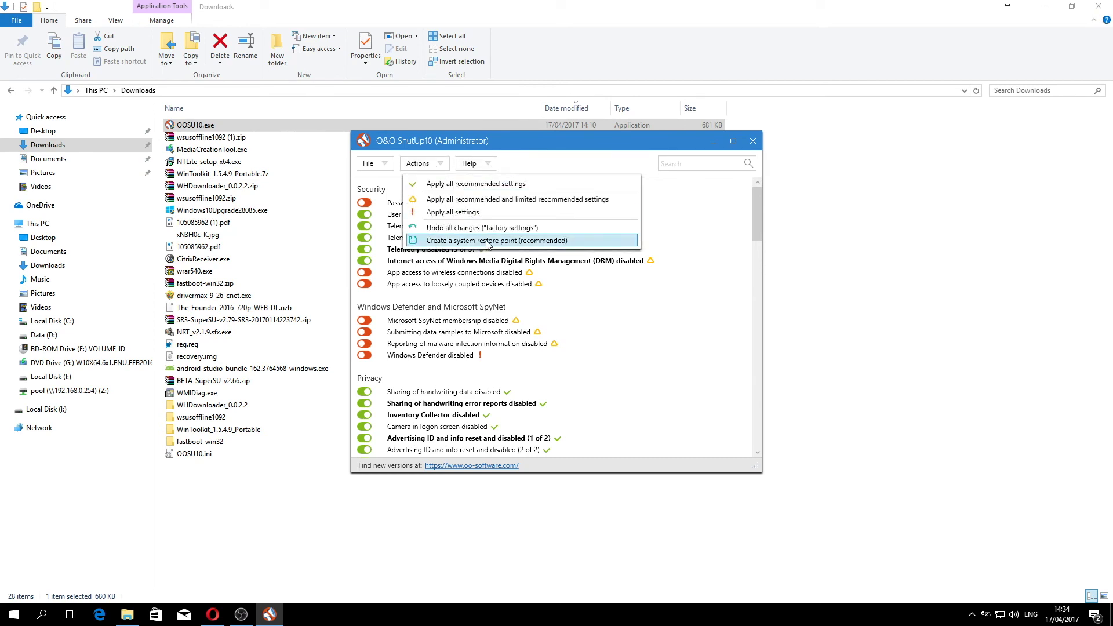
{"action": "left_click", "coordinate": [580, 305]}
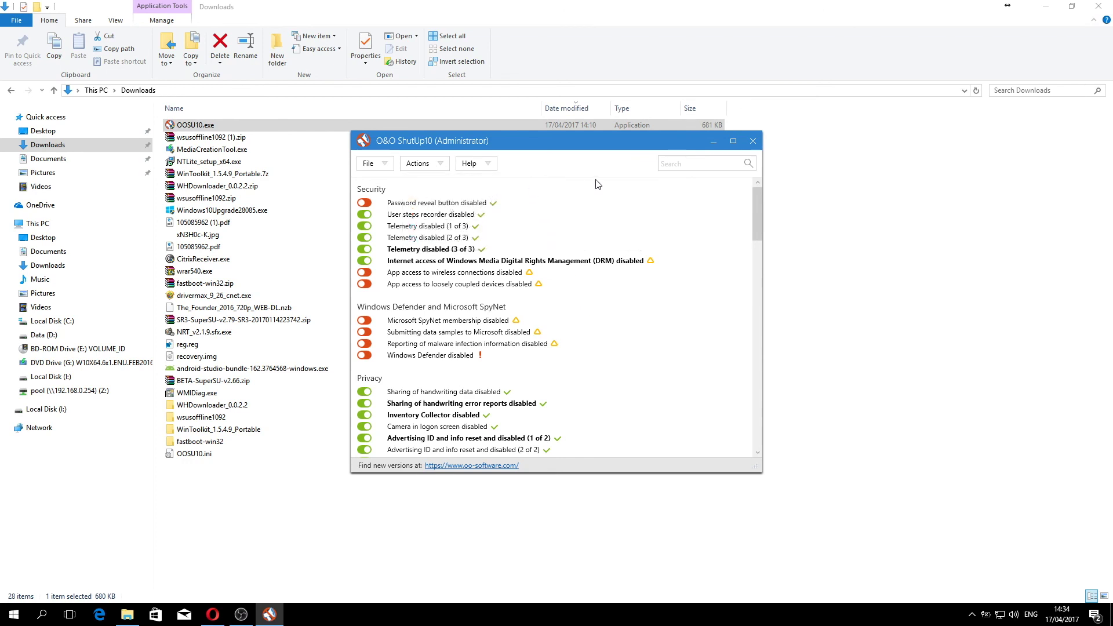
Step: Check the program's version information under Help > About
{"action": "left_click", "coordinate": [489, 164]}
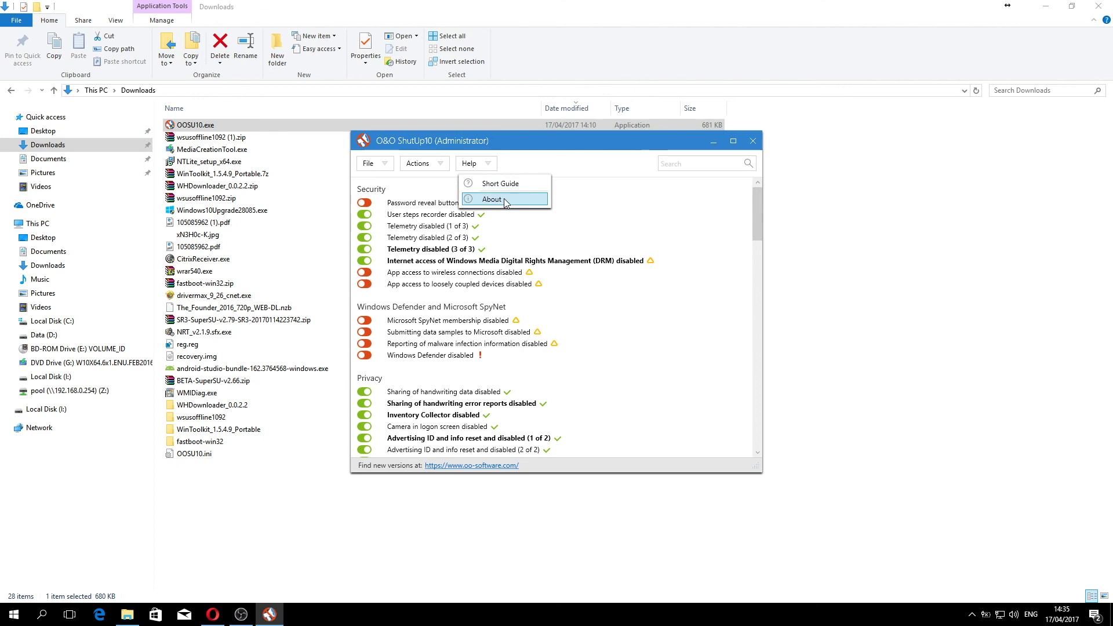
{"action": "left_click", "coordinate": [491, 199]}
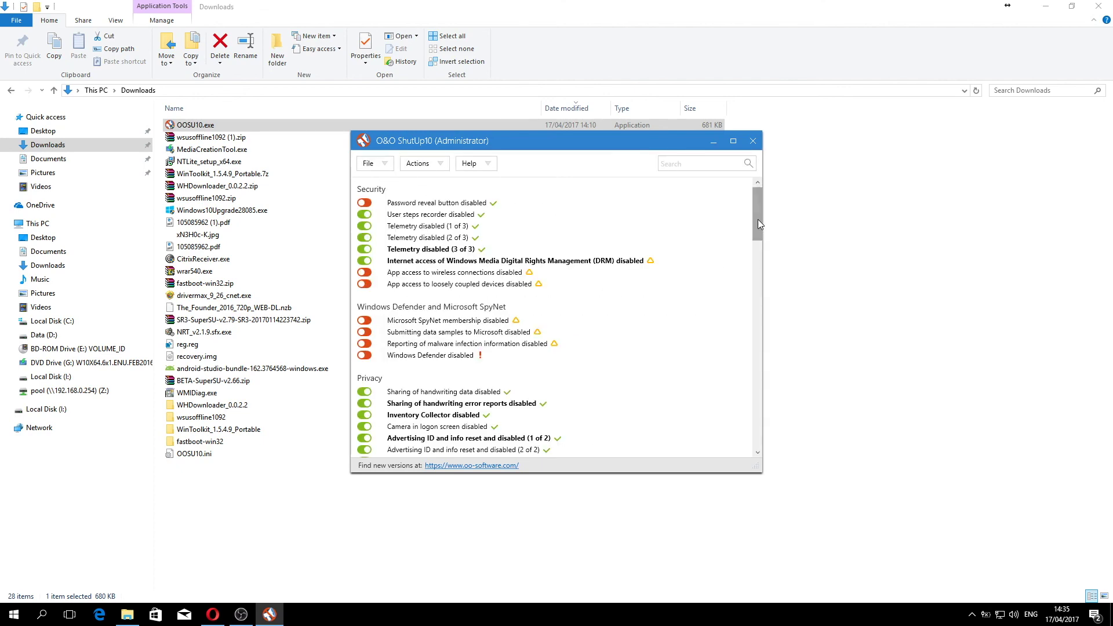
{"action": "left_click_drag", "start_coordinate": [759, 224], "coordinate": [726, 188]}
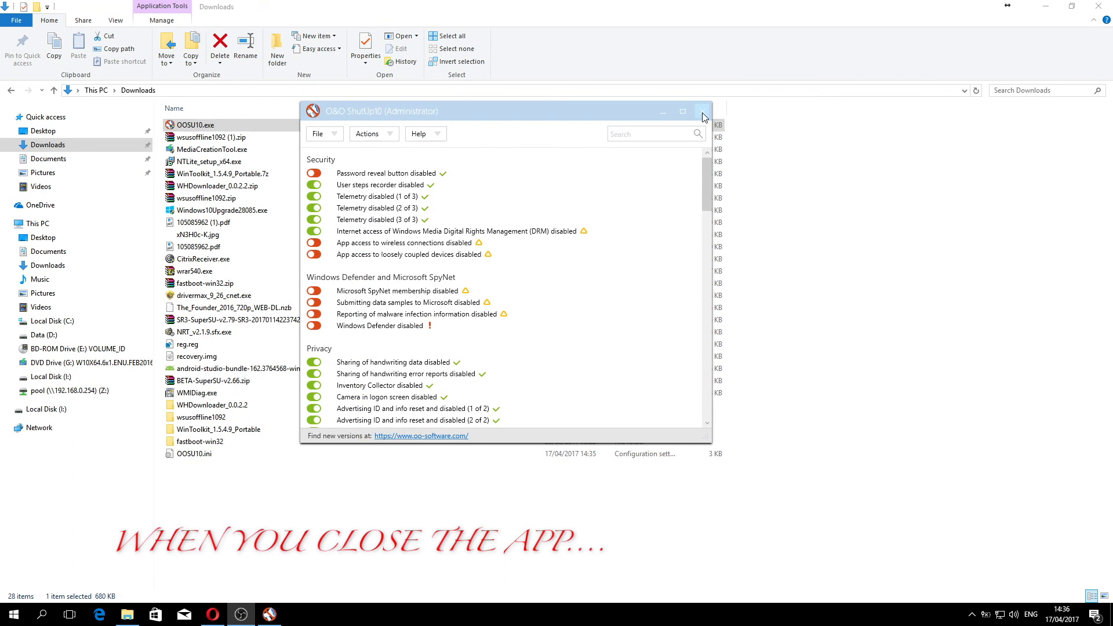
Step: Close O&O ShutUp10 and confirm Yes in the exit prompt
{"action": "left_click", "coordinate": [702, 113]}
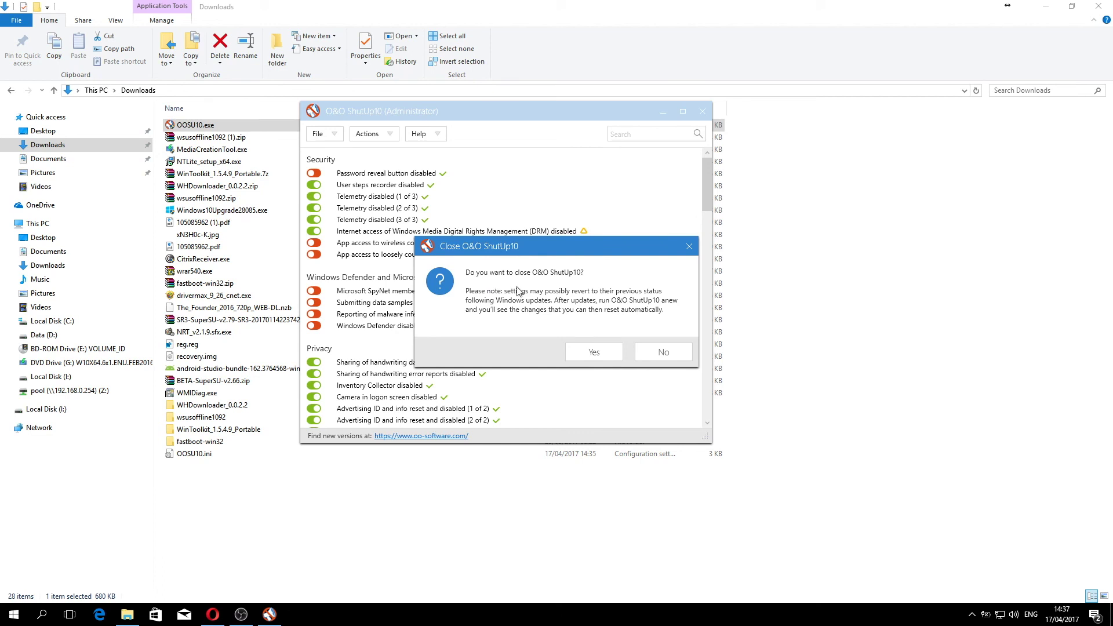
{"action": "left_click", "coordinate": [594, 351]}
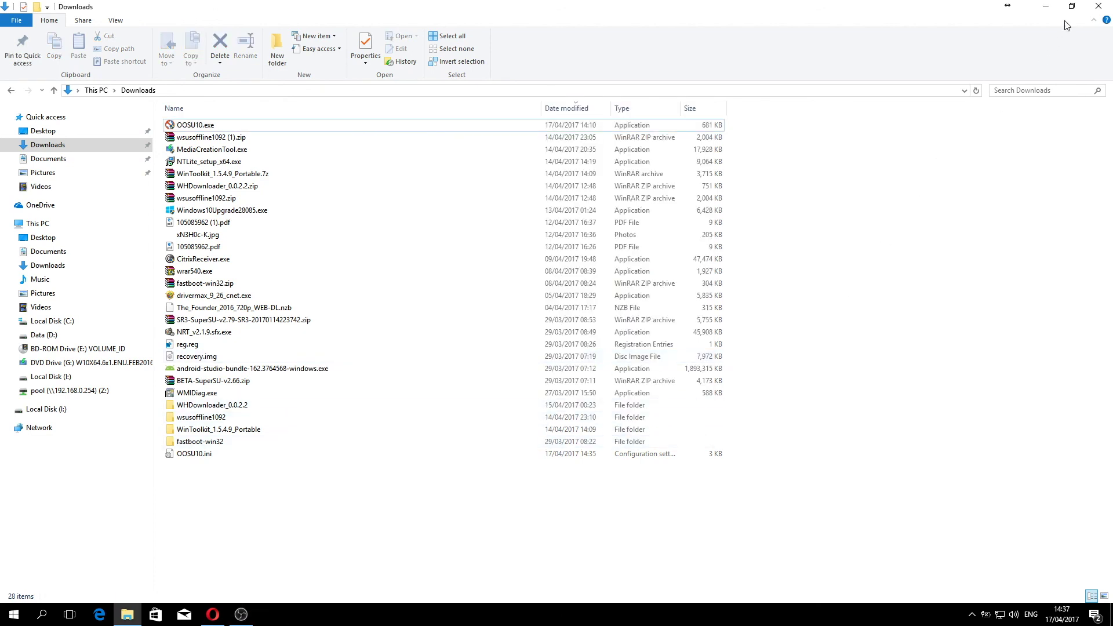
Step: Close the File Explorer Downloads window
{"action": "left_click", "coordinate": [1101, 5]}
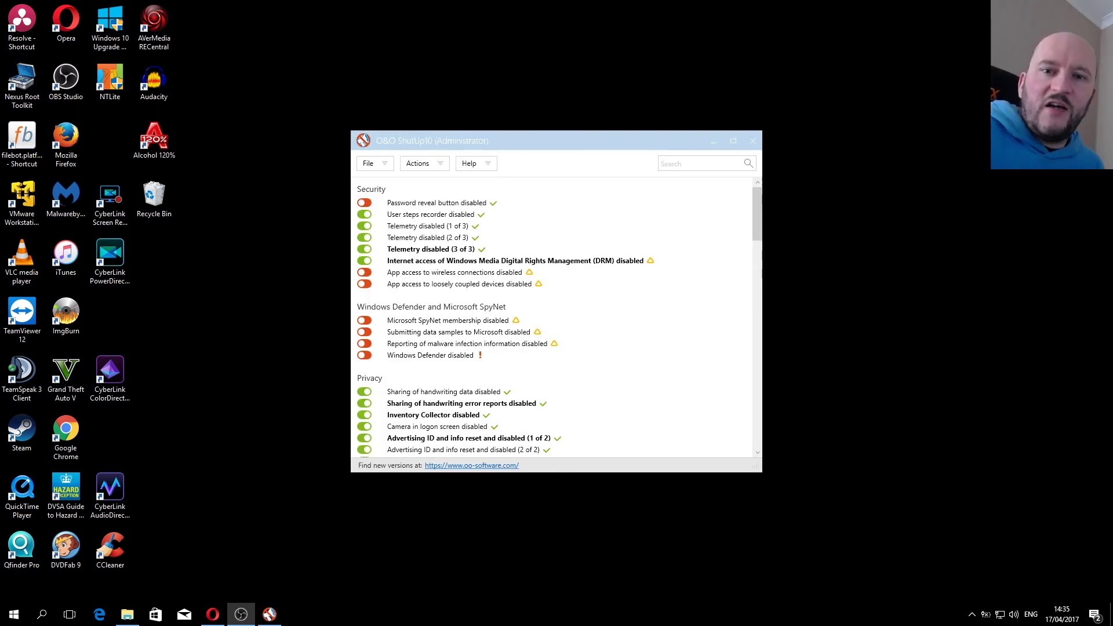